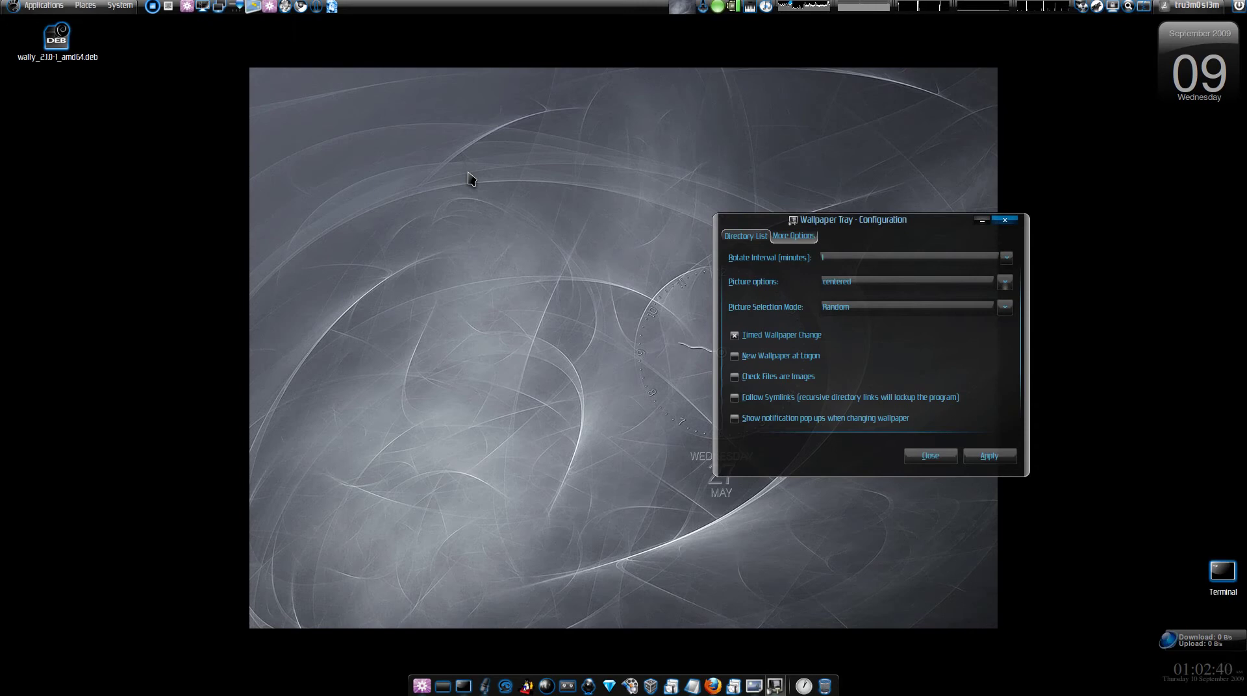
# Step: Confirm the wallpaper-tray package shows as installed in Synaptic, then rotate to the next workspace
pyautogui.hotkey('alt', 'Tab')
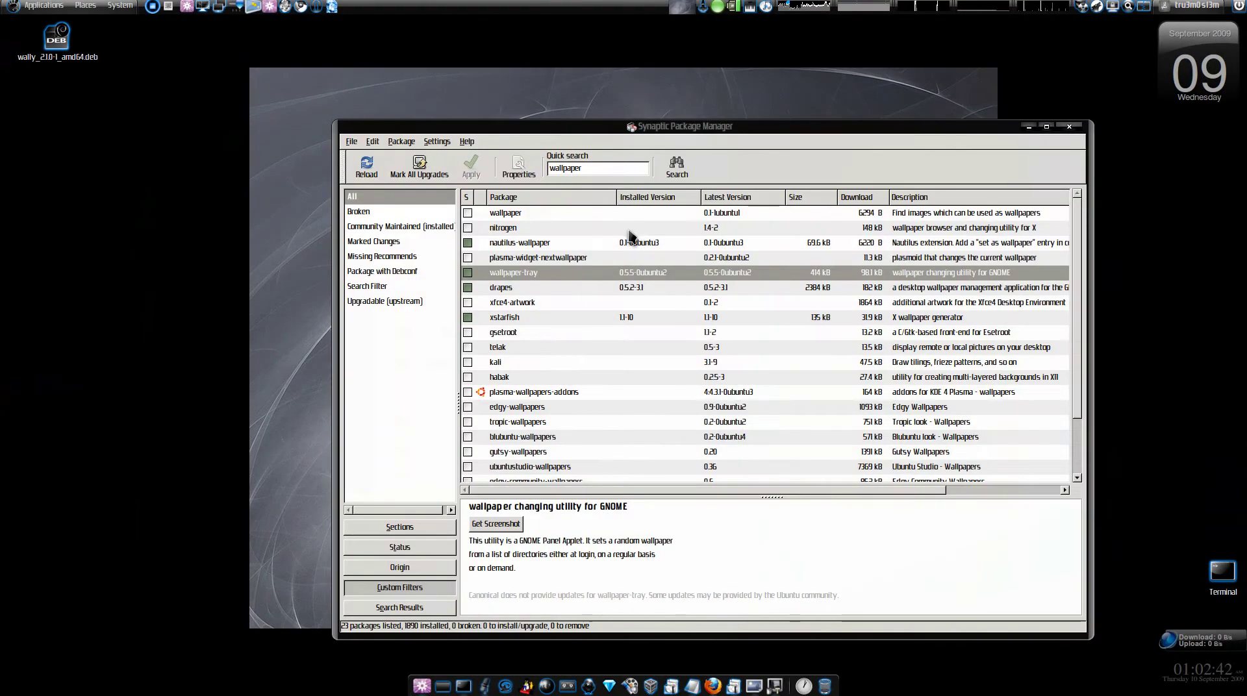
pyautogui.click(530, 274)
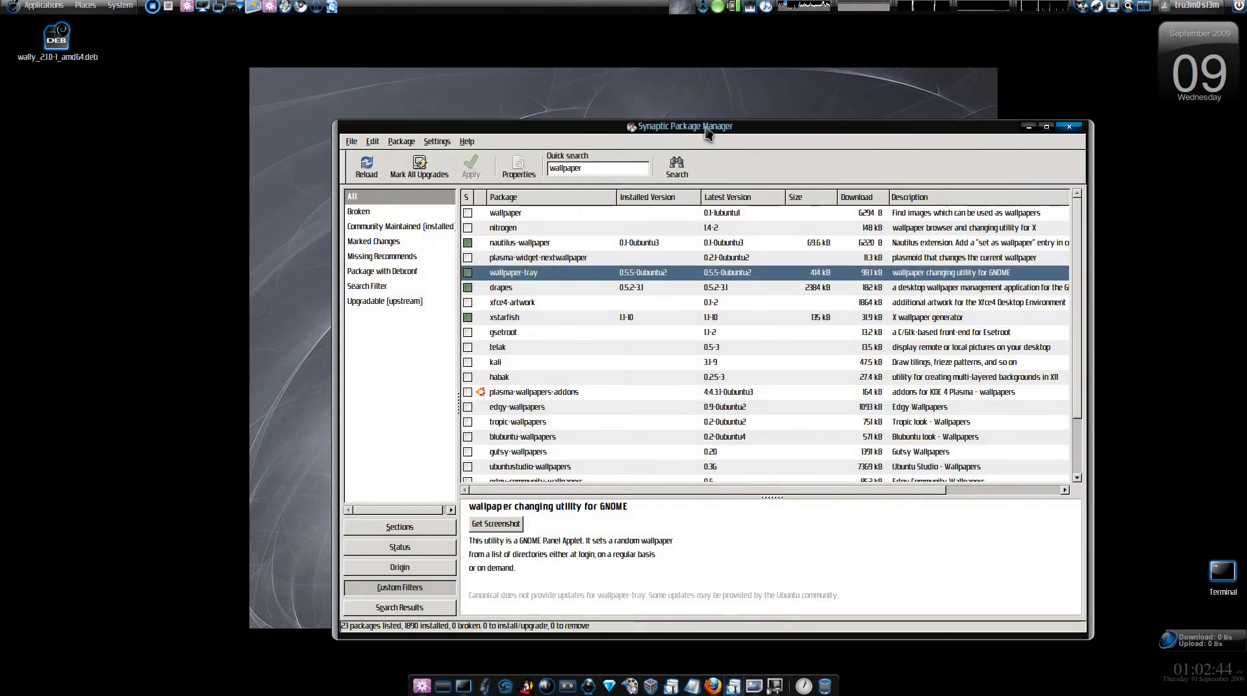
pyautogui.moveTo(708, 134); pyautogui.dragTo(708, 132)
pyautogui.press('super+m')
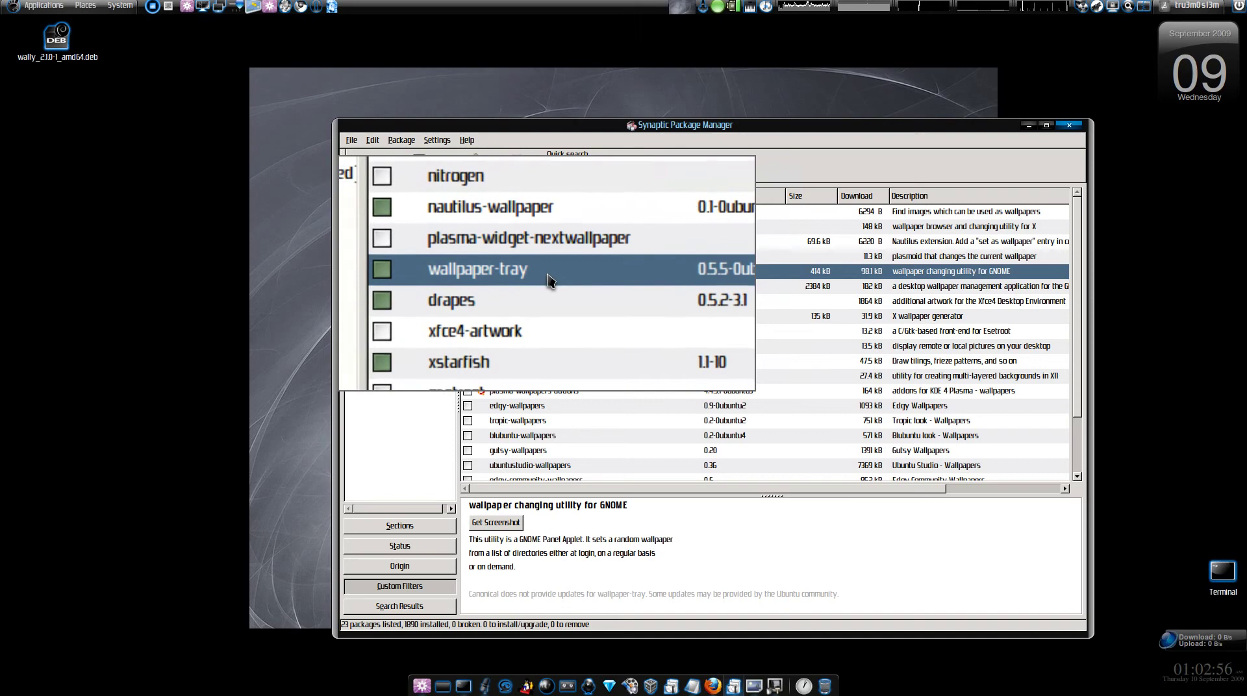
pyautogui.hotkey('ctrl', 'alt', 'Right')
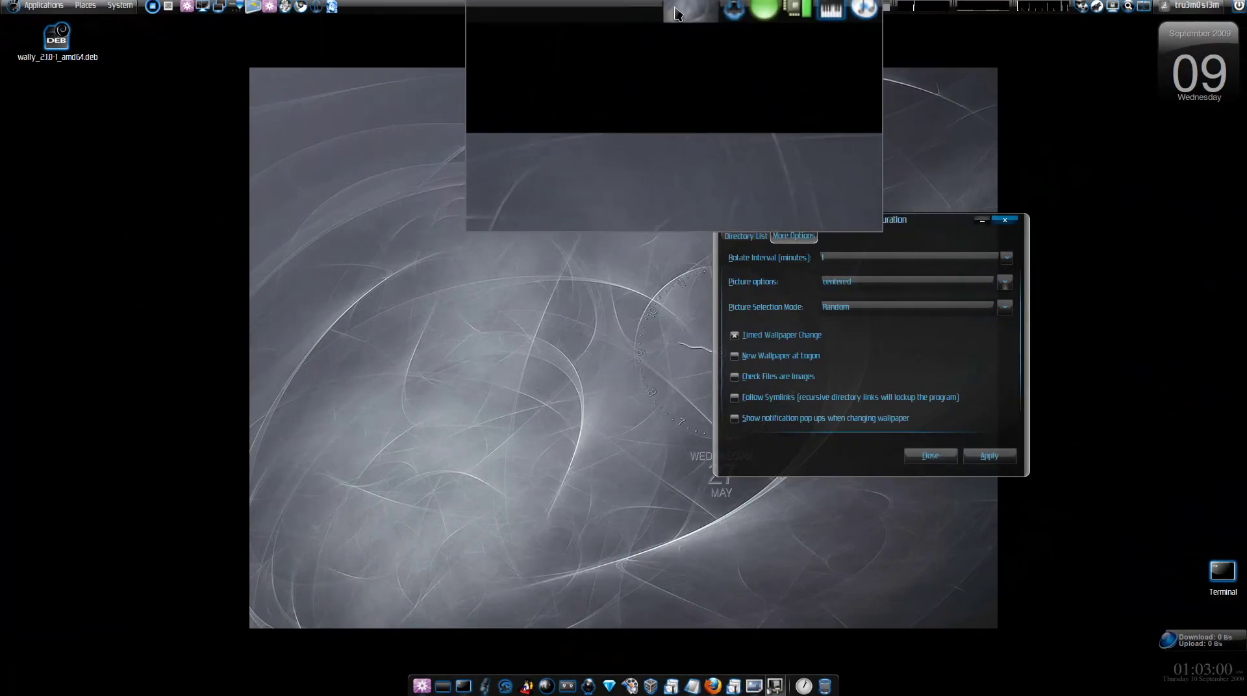
# Step: Pick Wallpaper Tray from the Add to Panel item list and place it on the top panel
pyautogui.rightClick(563, 10)
pyautogui.press('Escape')
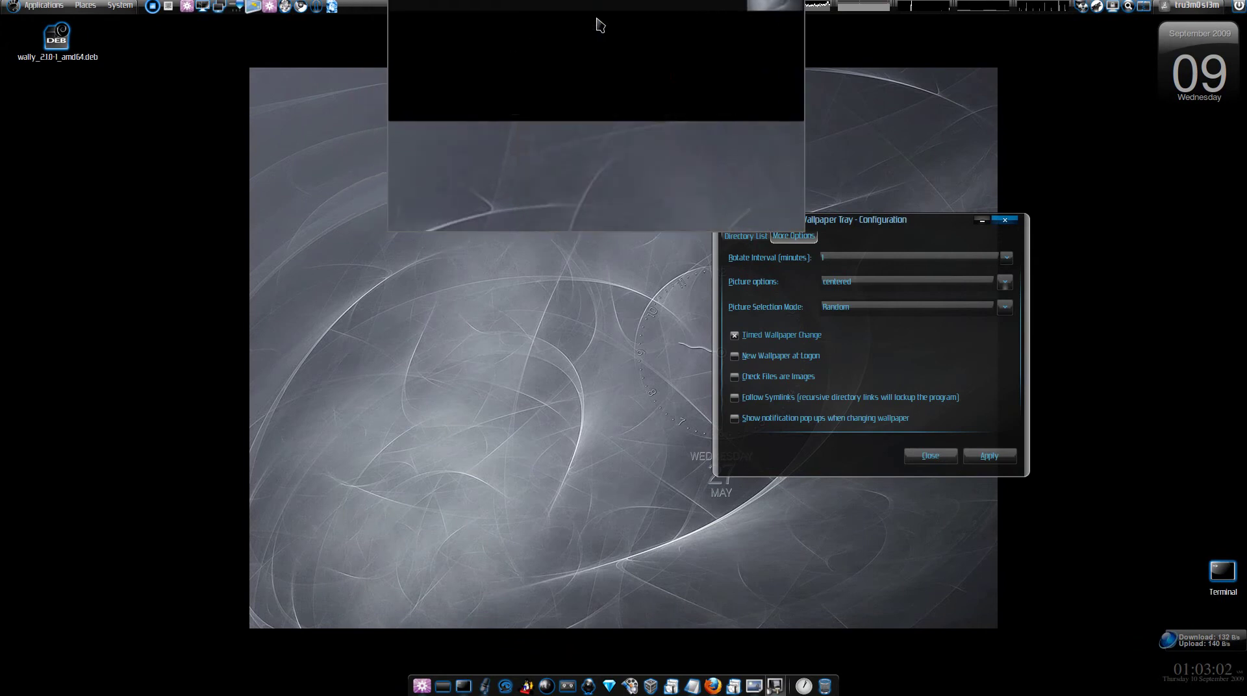
pyautogui.scroll(-5, 525, 479)
pyautogui.scroll(-8, 525, 479)
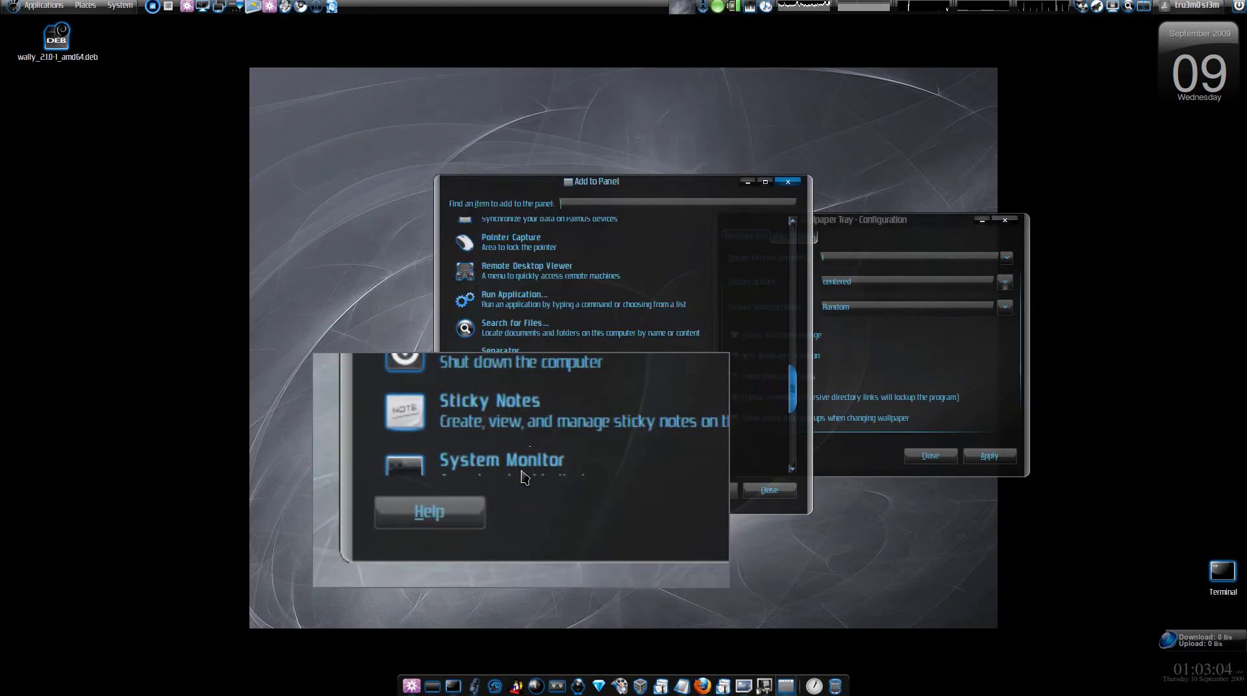
pyautogui.scroll(-4, 525, 479)
pyautogui.scroll(-3, 525, 479)
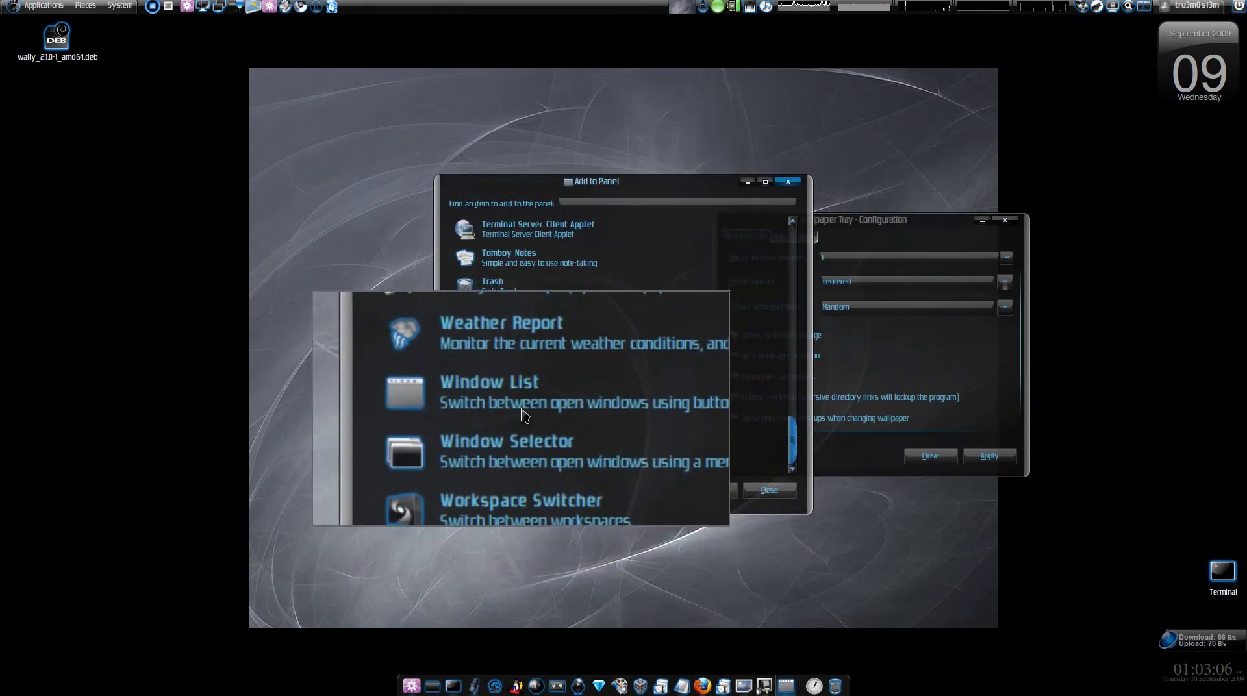
pyautogui.click(595, 351)
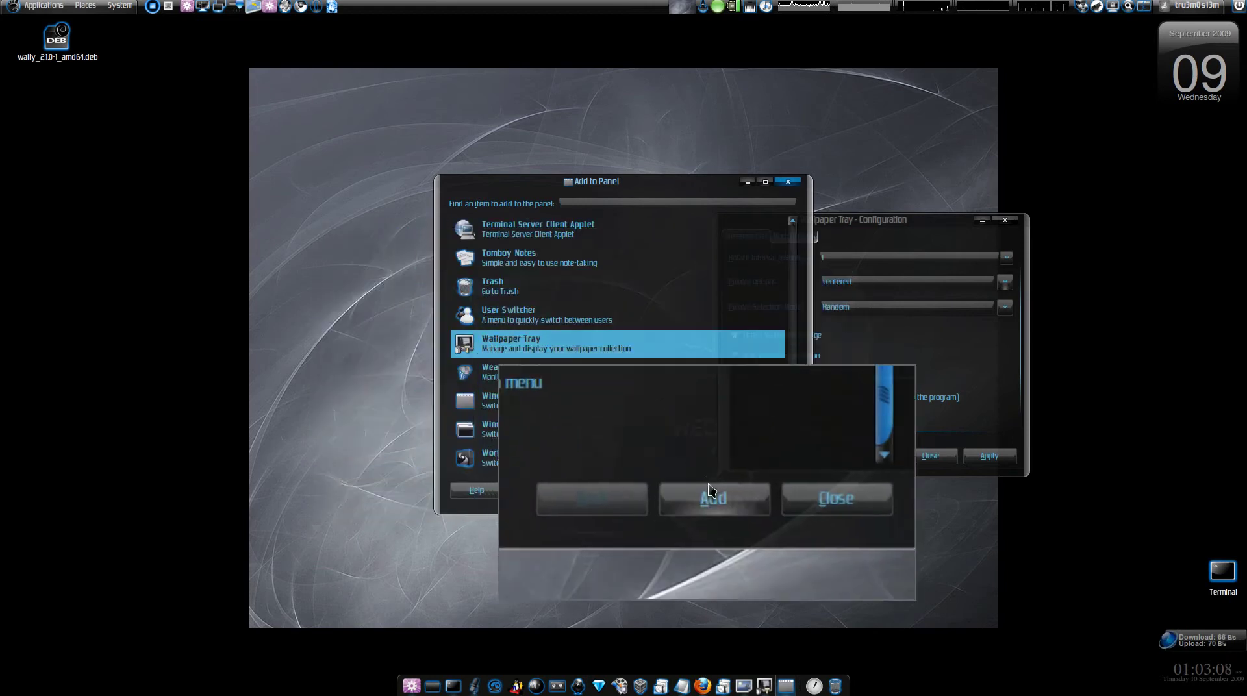
pyautogui.click(709, 495)
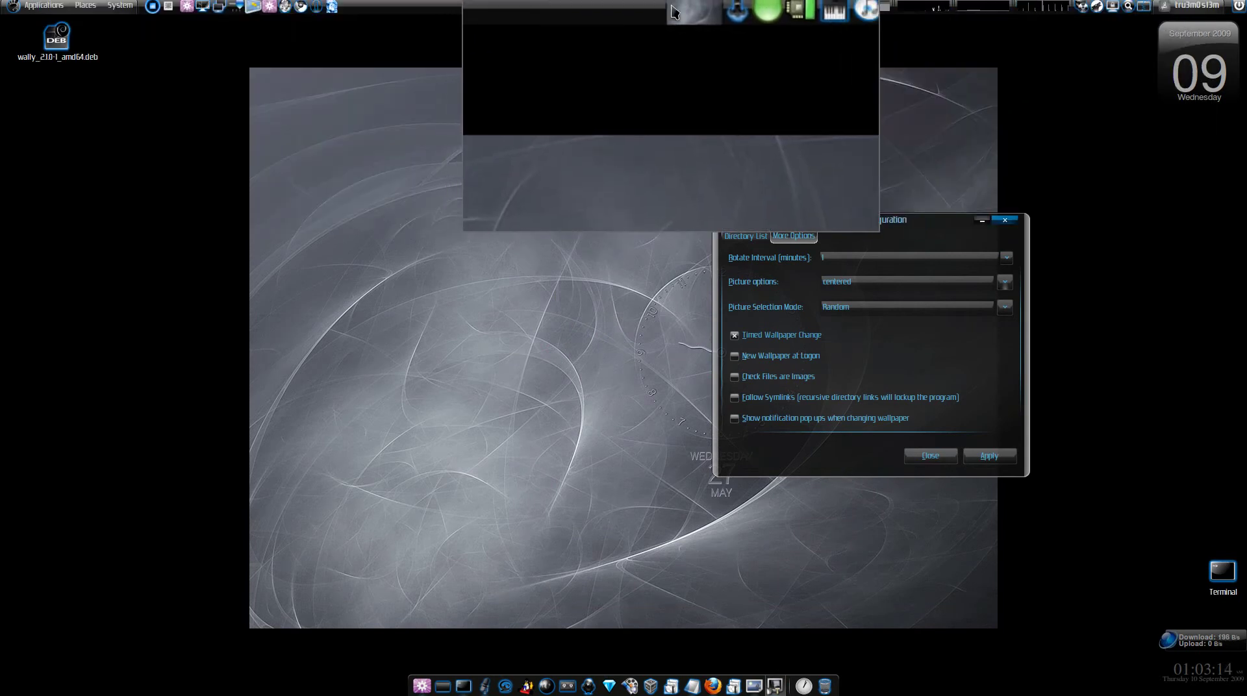
# Step: Move the Wallpaper Tray Preferences dialog to the centre and leave New Wallpaper at Logon unchecked
pyautogui.rightClick(673, 10)
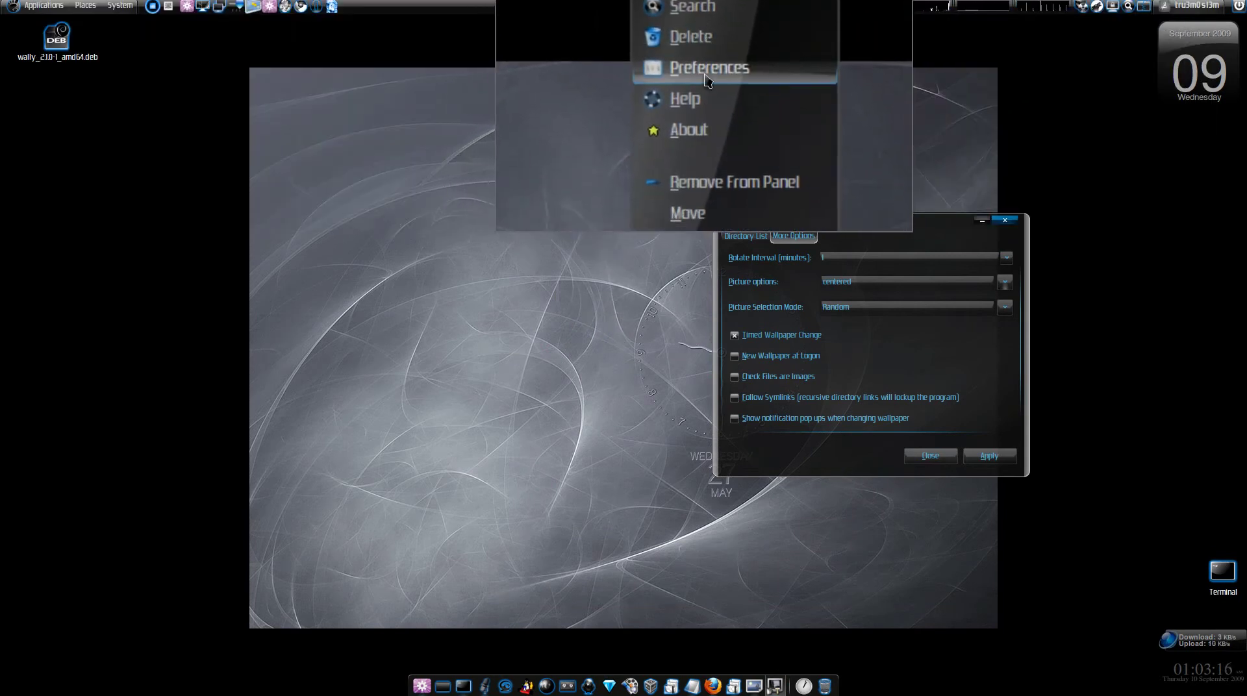
pyautogui.moveTo(847, 224); pyautogui.dragTo(614, 202)
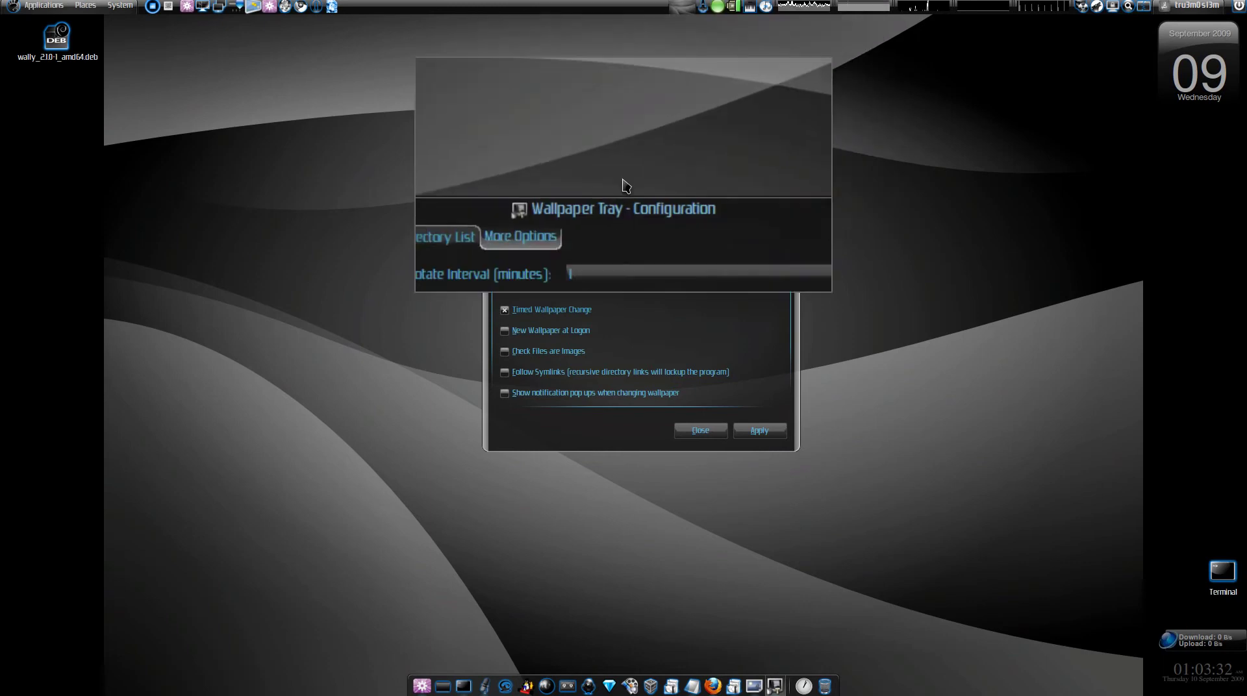
pyautogui.moveTo(634, 246)
pyautogui.mouseDown()
pyautogui.moveTo(939, 285)
pyautogui.moveTo(790, 275)
pyautogui.mouseUp()
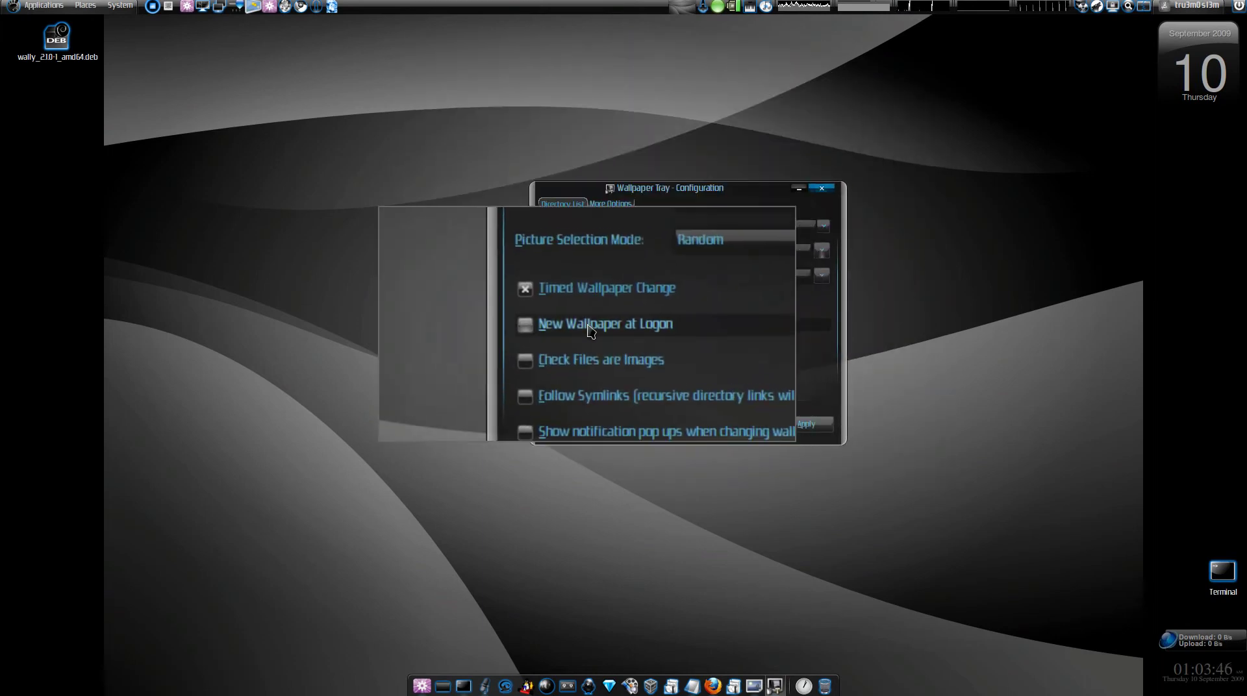
pyautogui.click(601, 331)
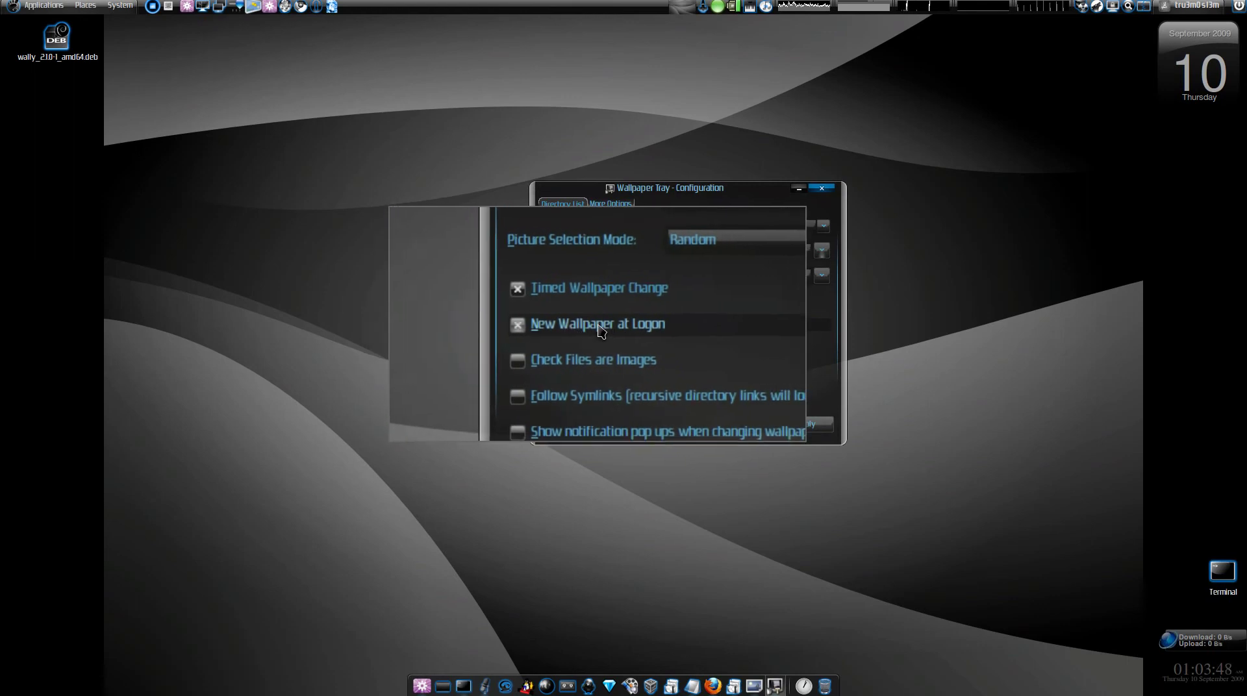
pyautogui.click(596, 331)
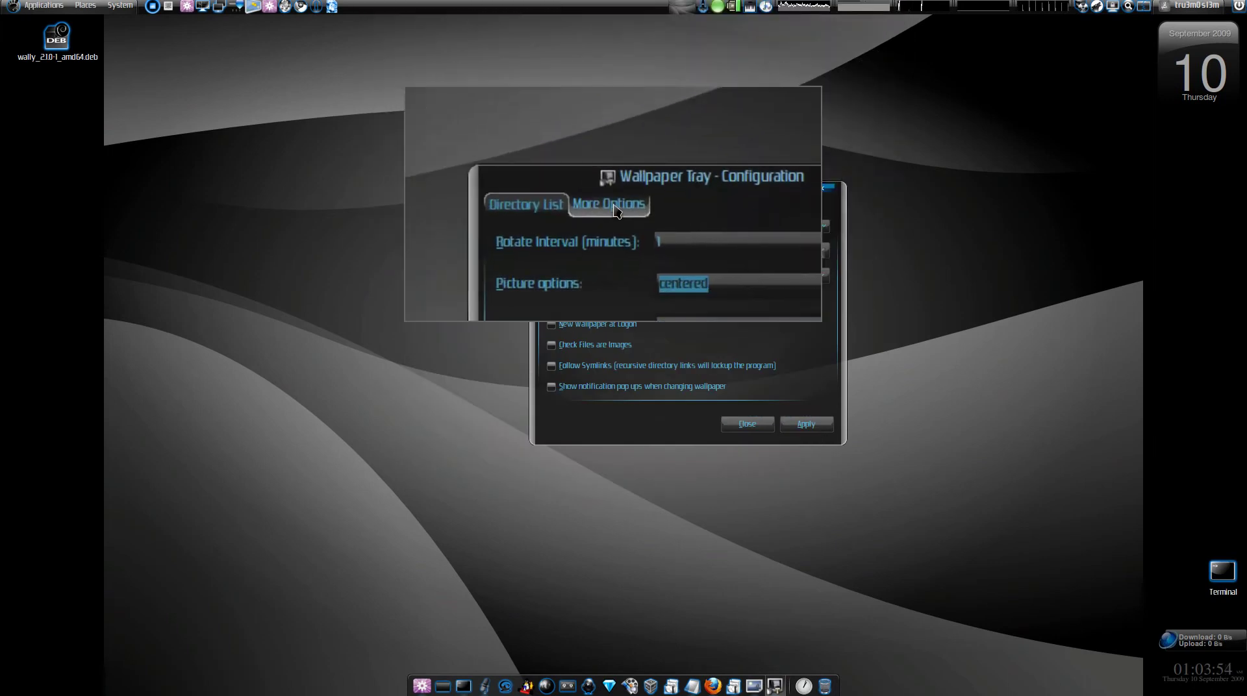
# Step: Show Wallpaper Tray's Directory List and browse for a wallpaper folder to add
pyautogui.click(563, 204)
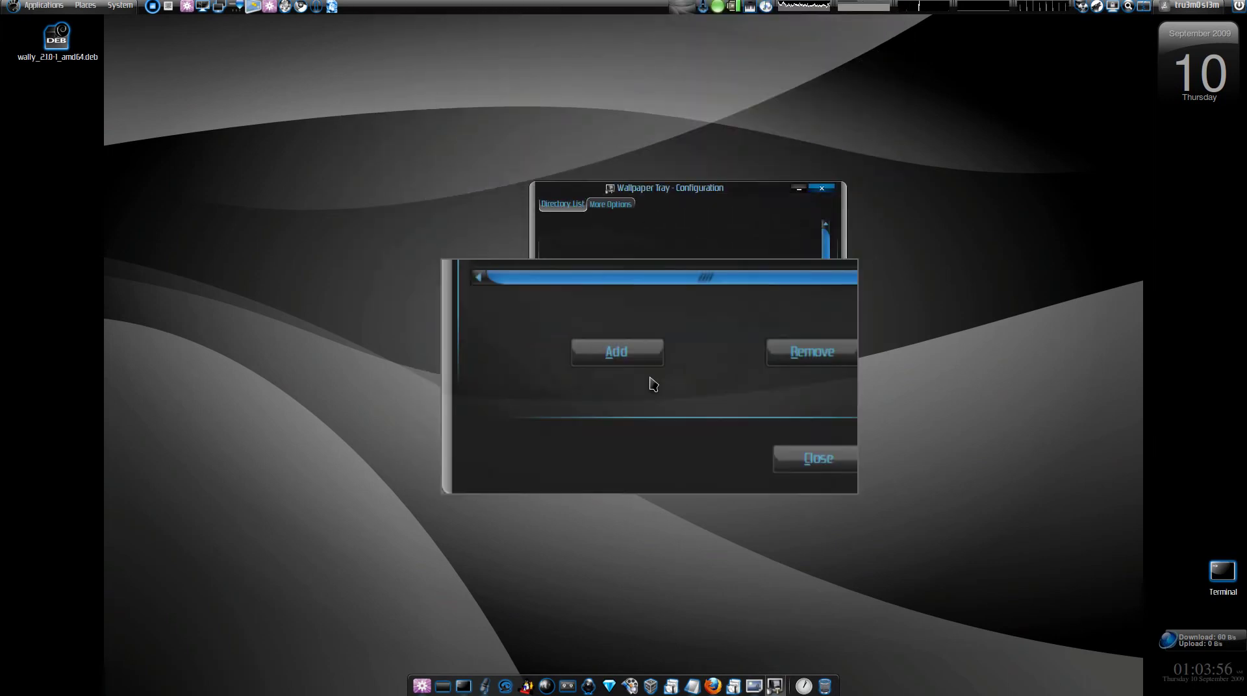
pyautogui.click(646, 370)
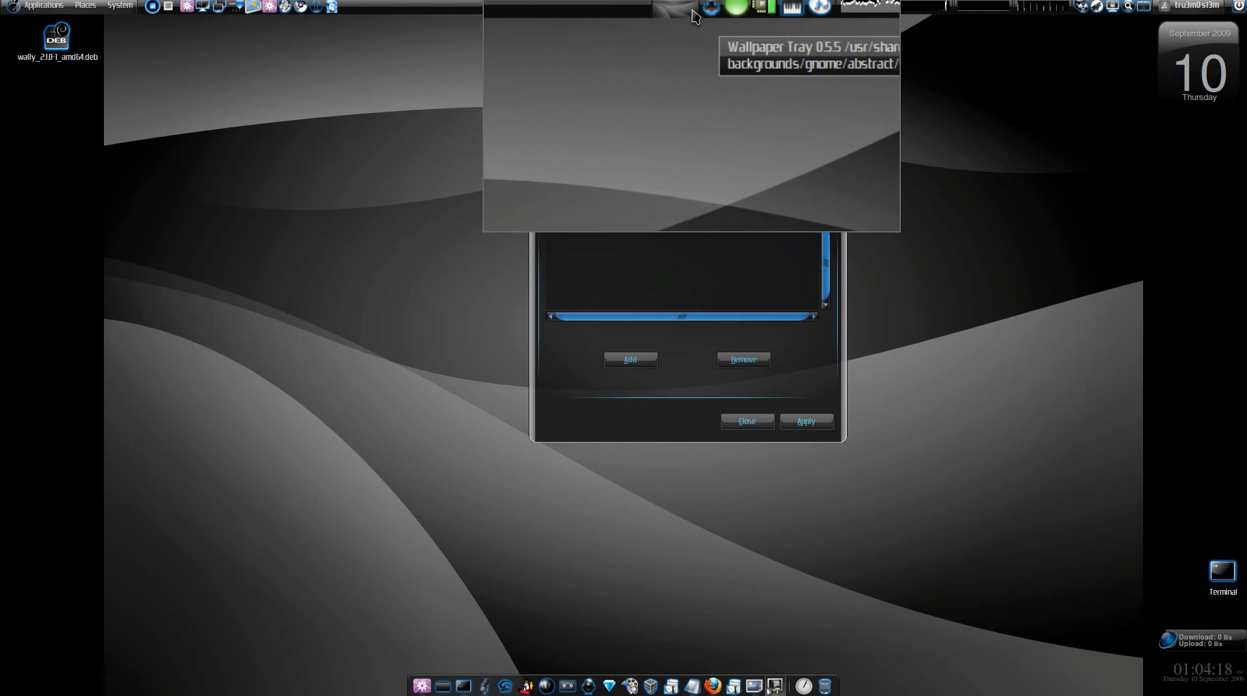
# Step: Return to the rotation options and close the Wallpaper Tray configuration dialog
pyautogui.click(601, 212)
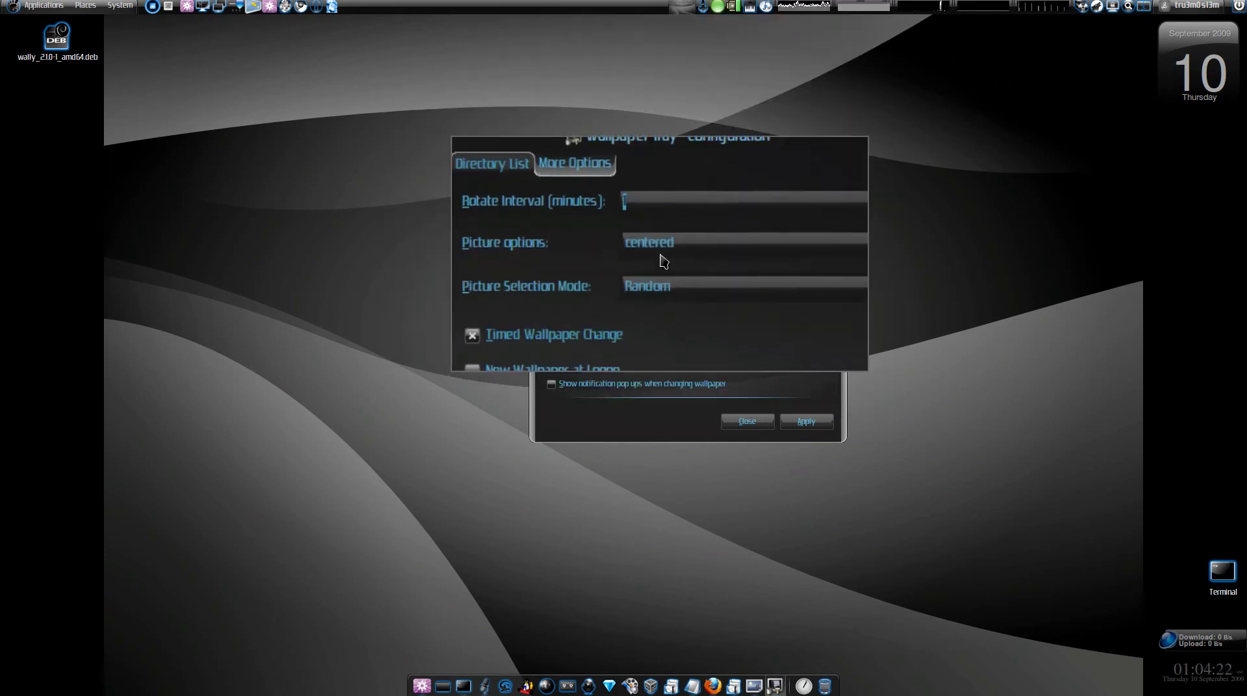
pyautogui.moveTo(625, 185); pyautogui.dragTo(659, 189)
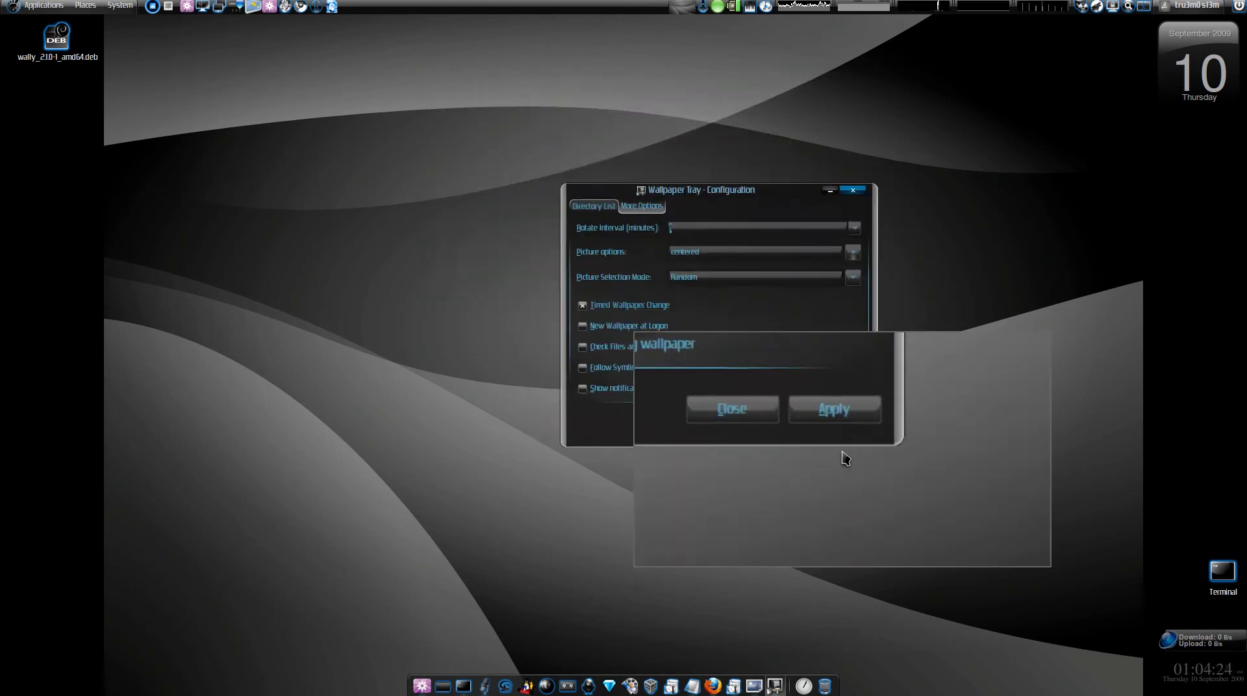
pyautogui.click(787, 427)
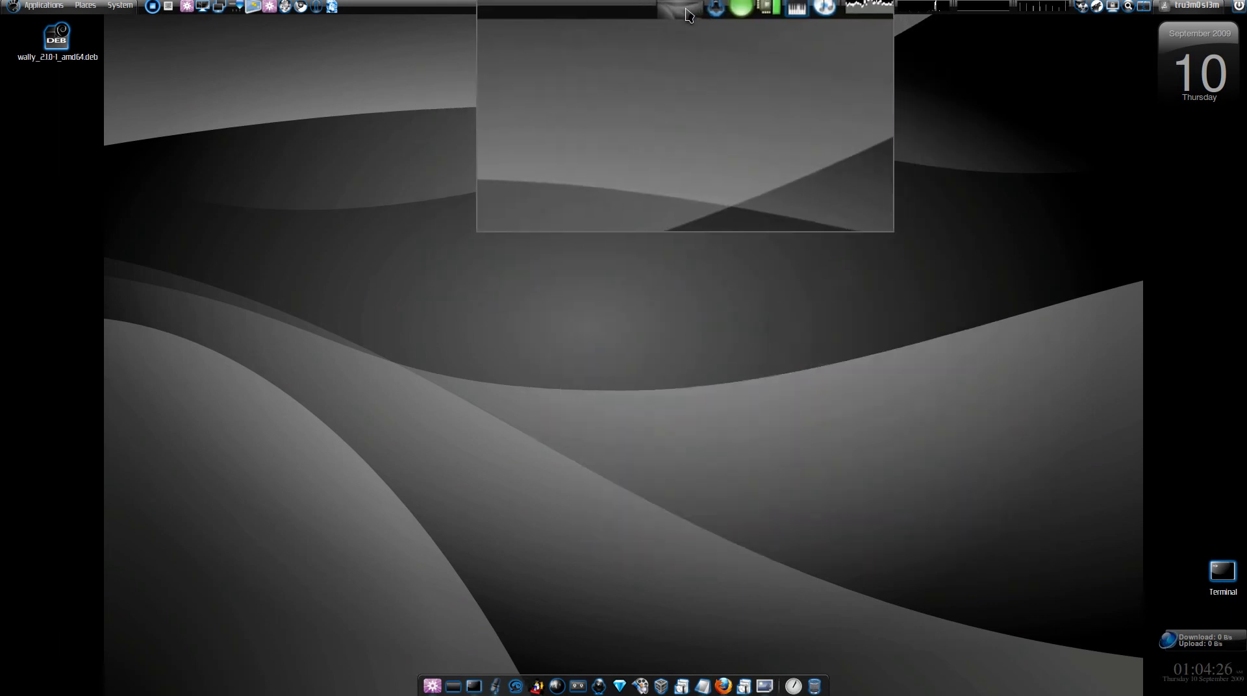
# Step: Advance Wallpaper Tray to the next wallpaper and close Synaptic Package Manager
pyautogui.rightClick(708, 8)
pyautogui.click(699, 26)
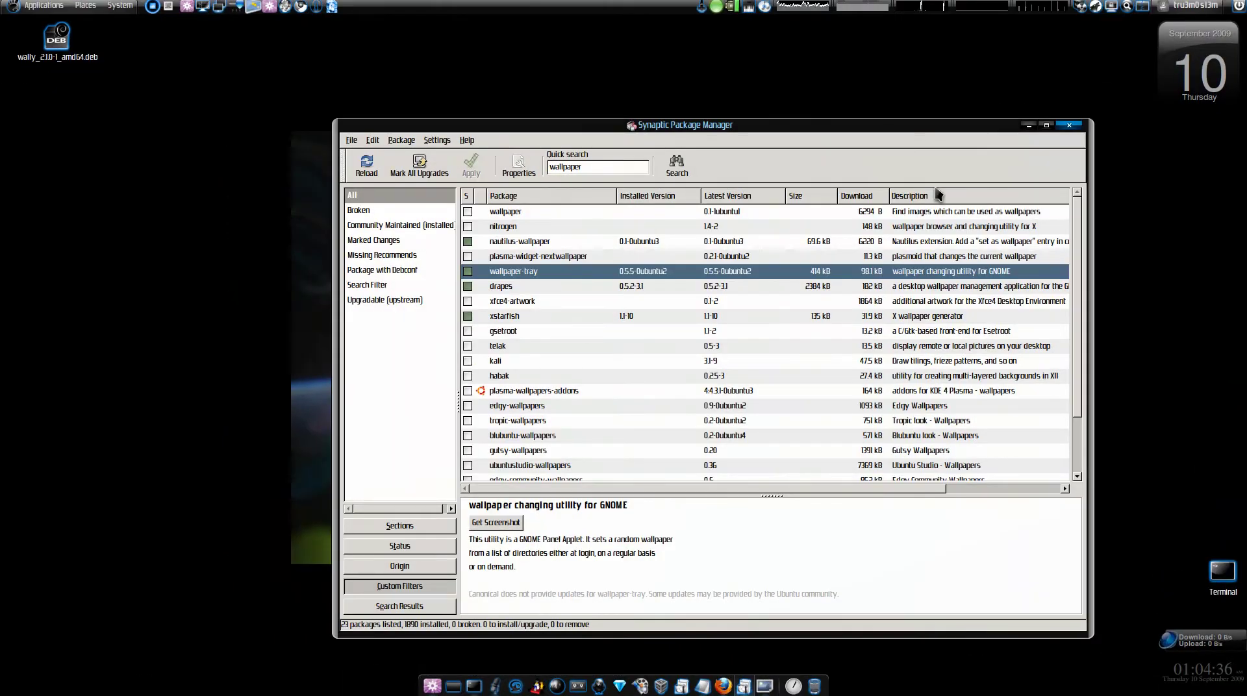
pyautogui.click(1075, 128)
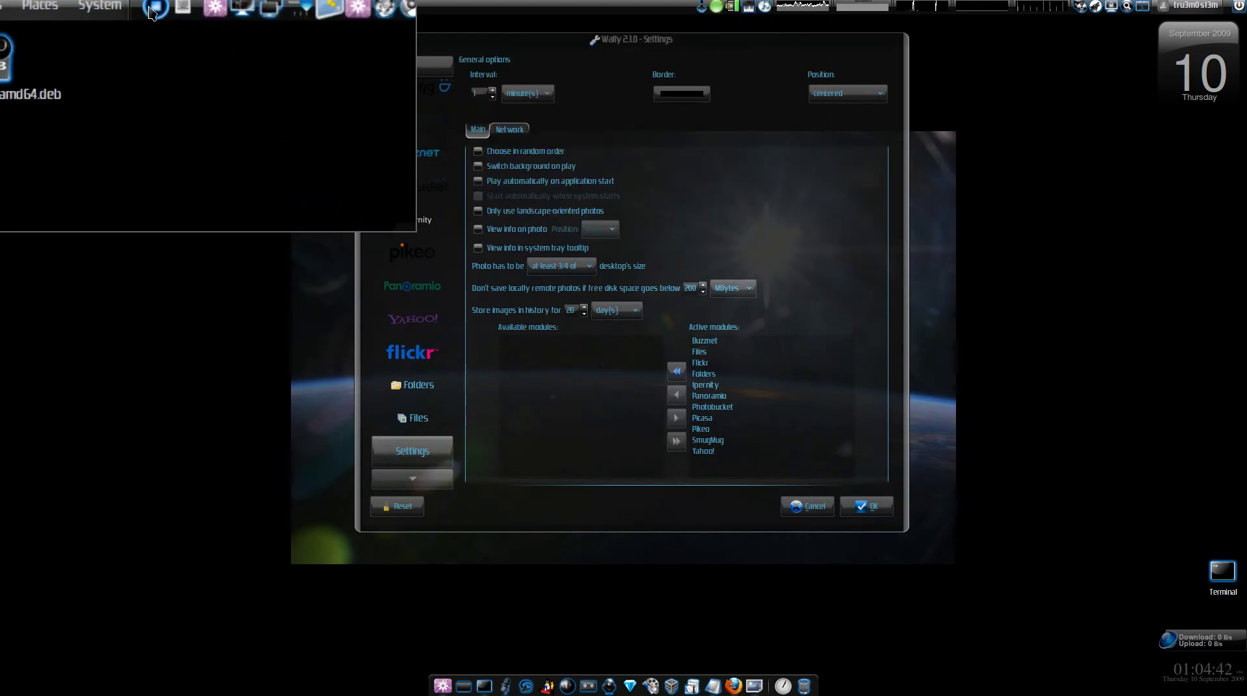
# Step: View the SmugMug source in Wally and cancel adding a SmugMug search item
pyautogui.moveTo(423, 40); pyautogui.dragTo(352, 42)
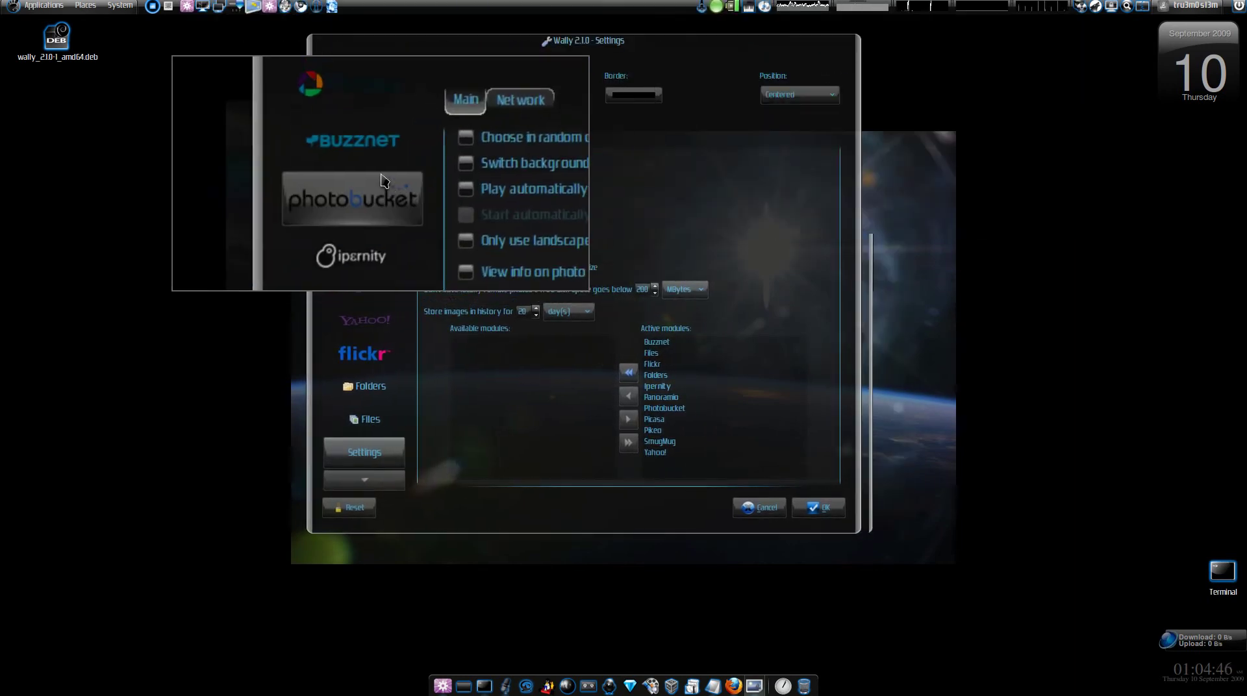
pyautogui.click(363, 88)
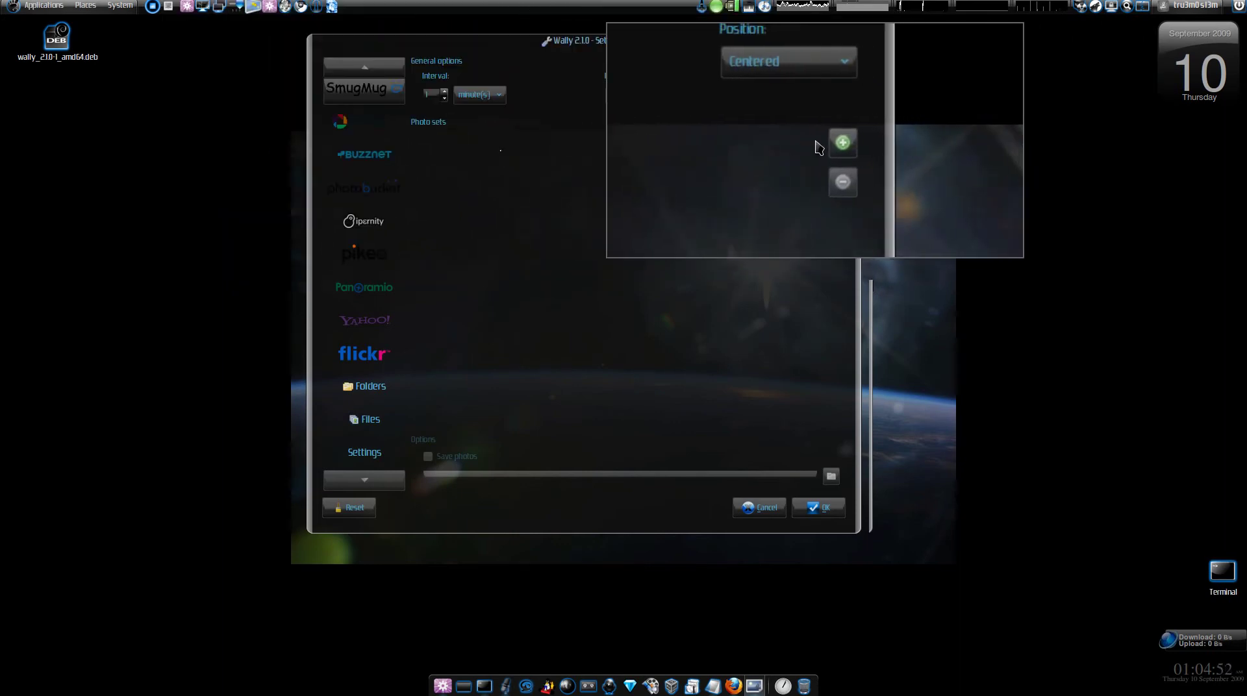
pyautogui.click(831, 142)
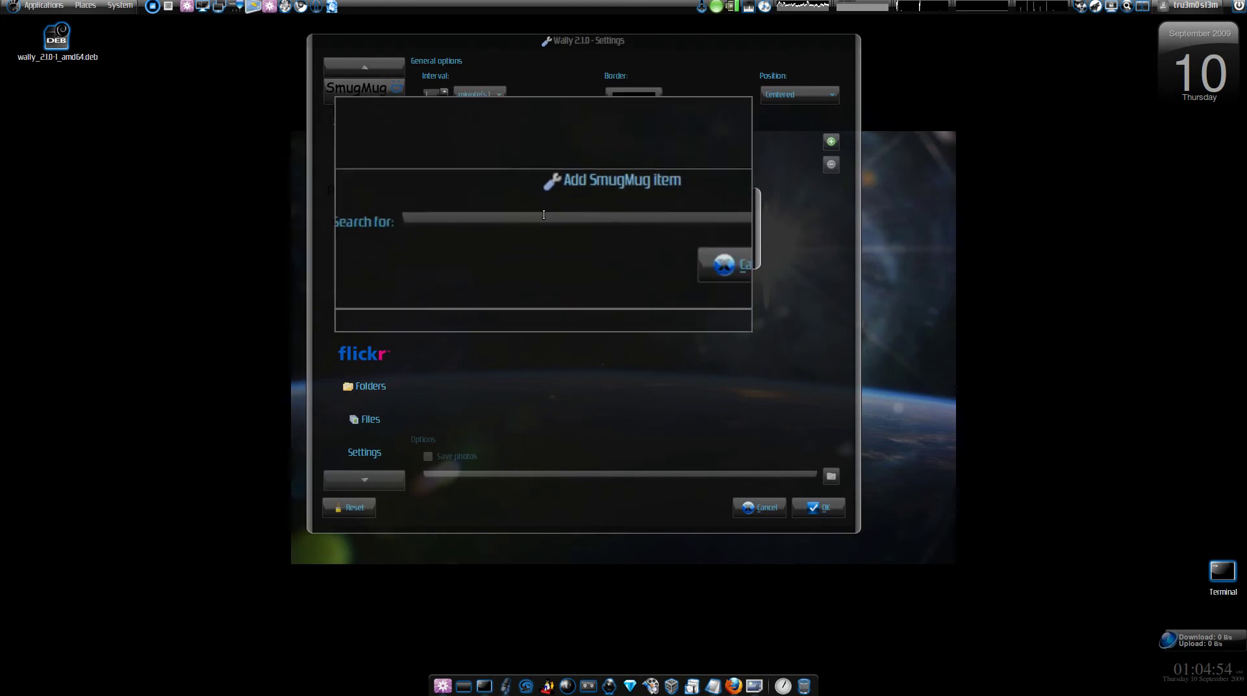
pyautogui.click(672, 246)
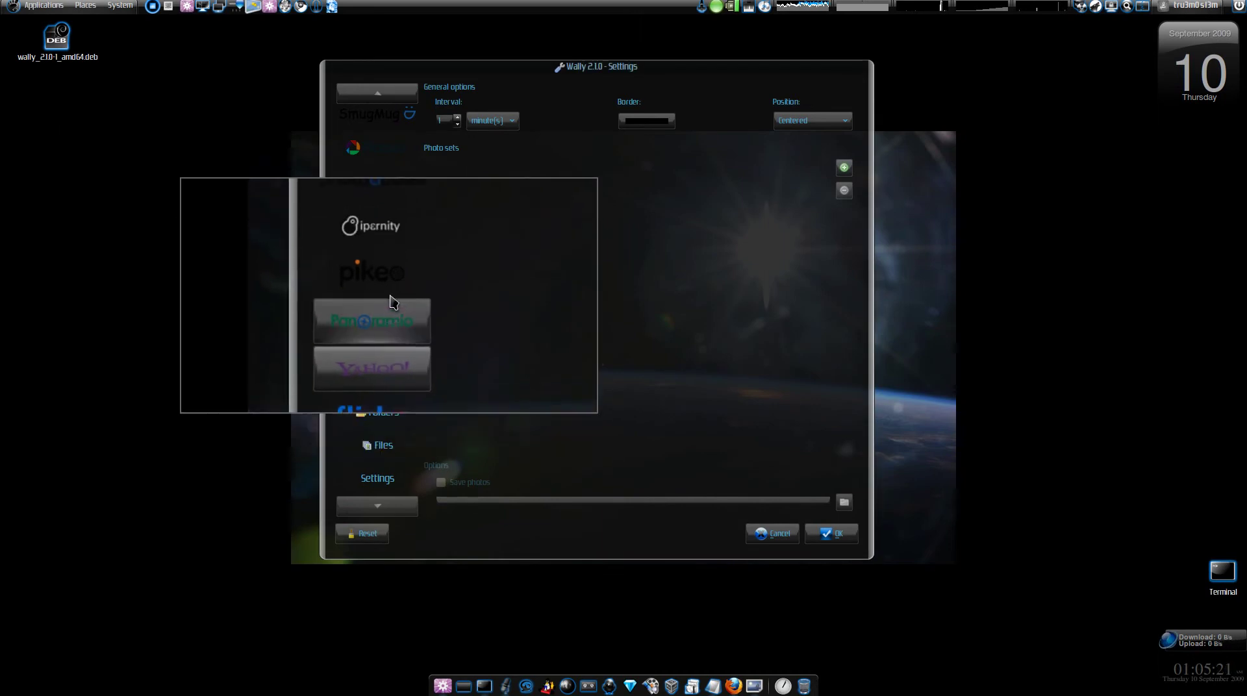
# Step: Step through the flickr and Folders sources to the Files source listing three photos
pyautogui.click(398, 389)
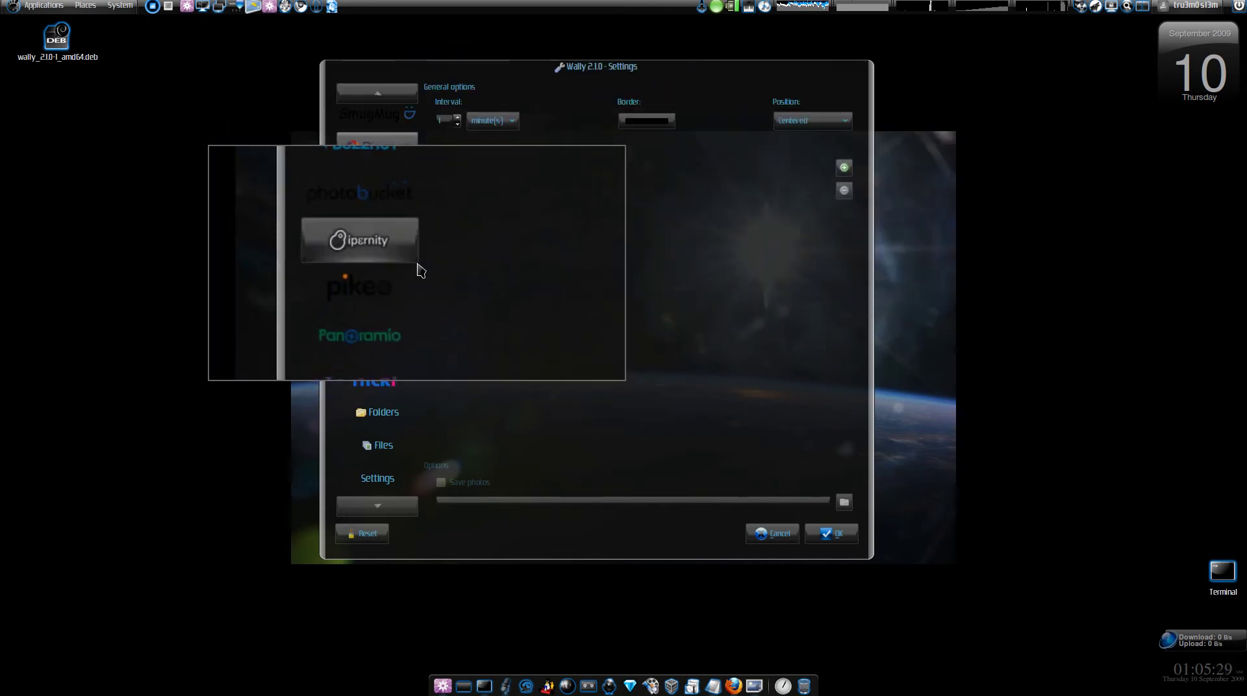
pyautogui.click(380, 412)
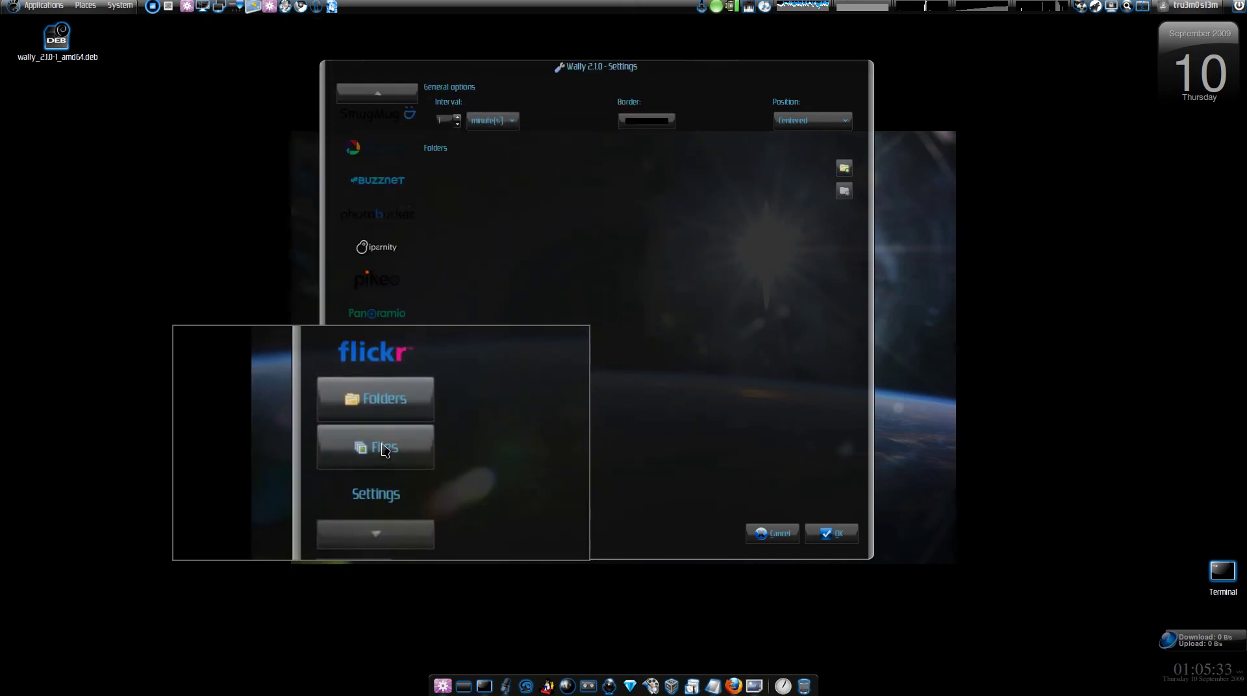
pyautogui.click(377, 445)
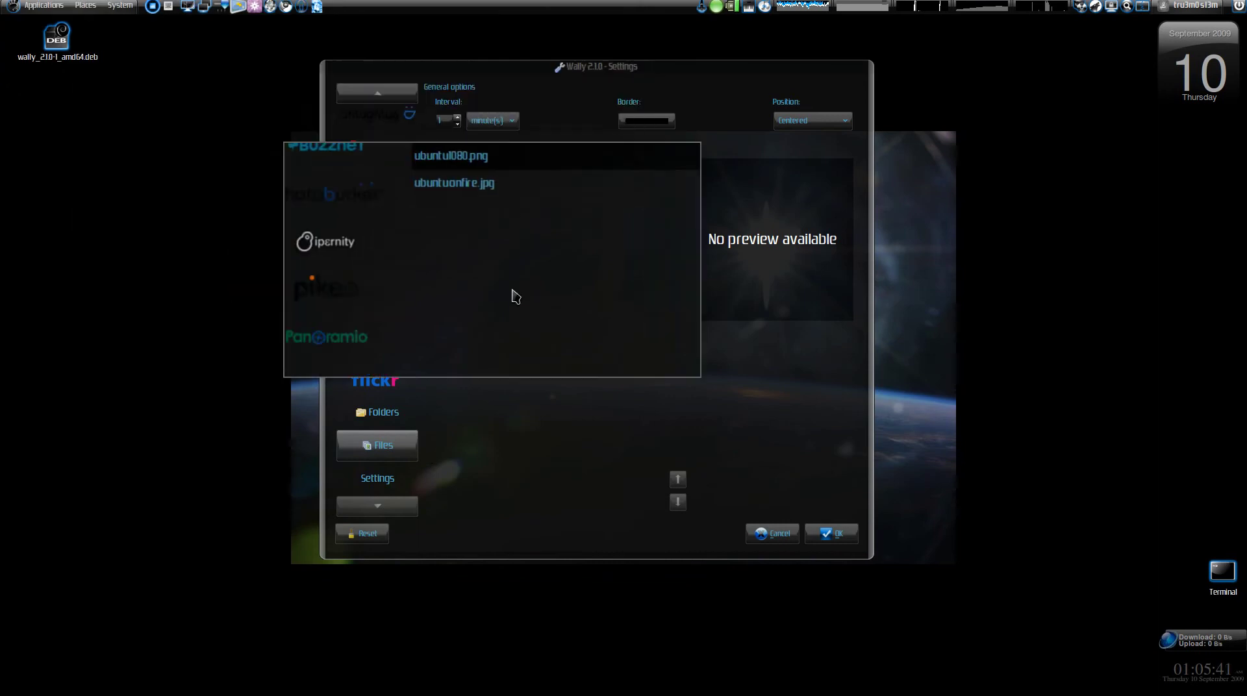
# Step: In Wally's general settings, set the 'Photo has to be' size rule relative to desktop size
pyautogui.click(381, 486)
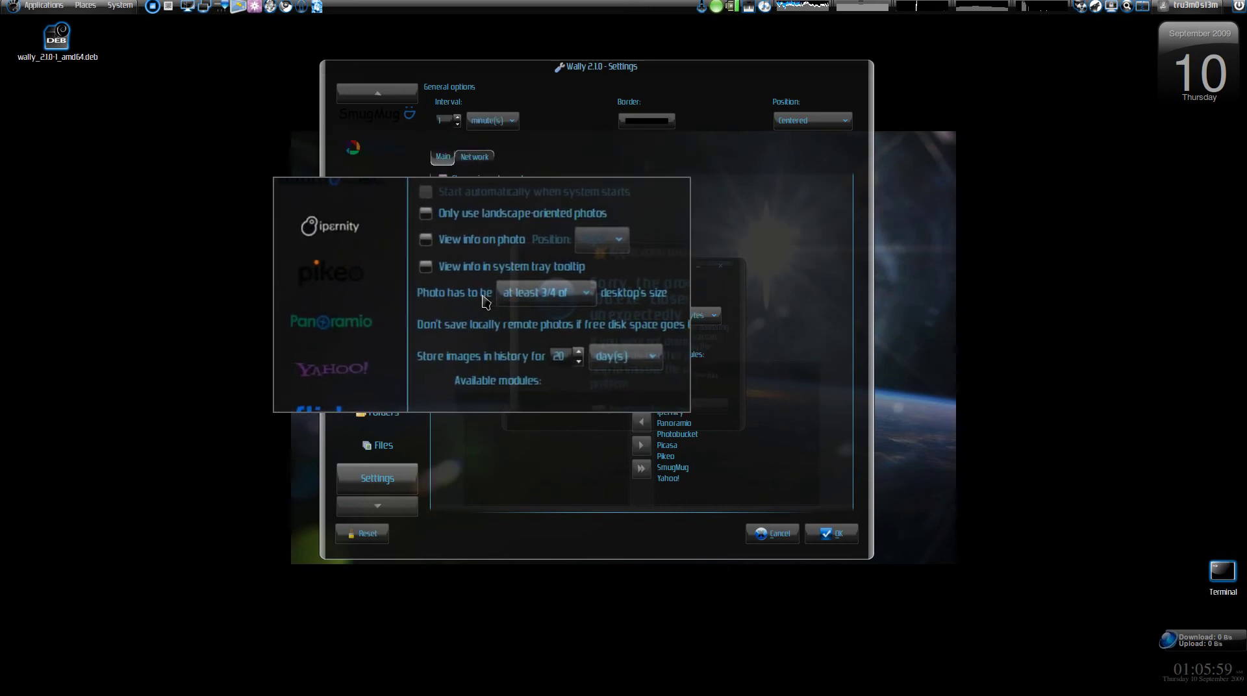
pyautogui.click(551, 300)
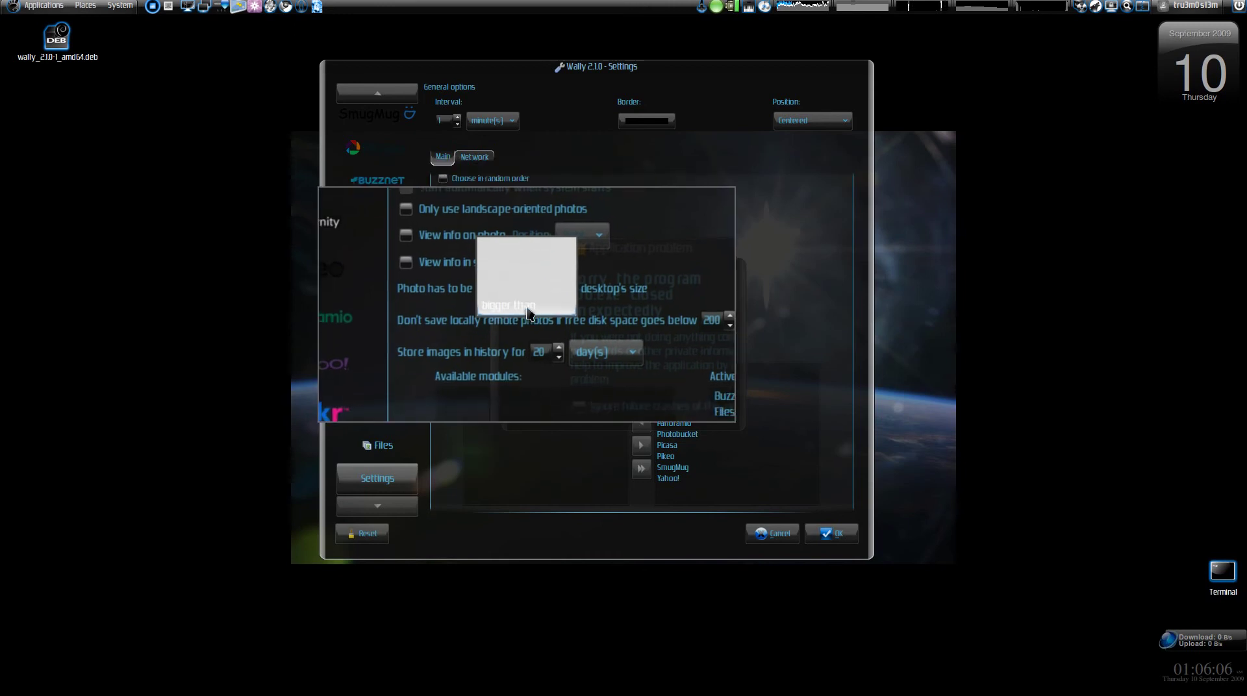
pyautogui.click(560, 307)
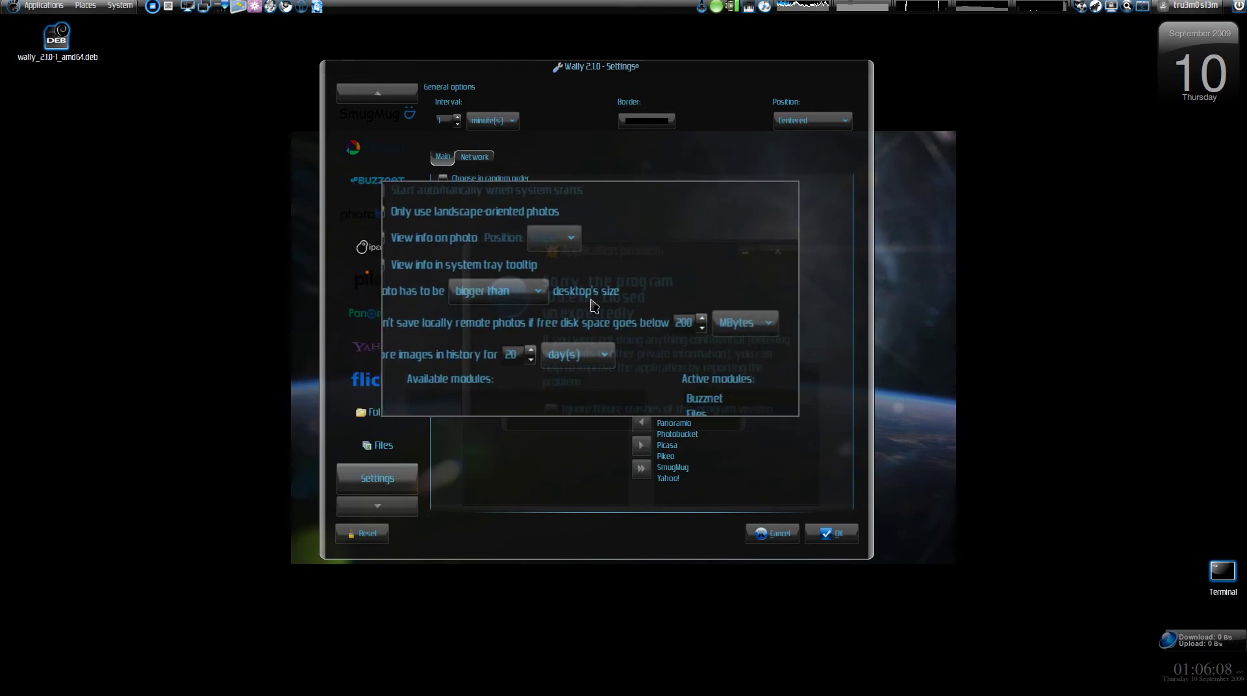
pyautogui.click(531, 292)
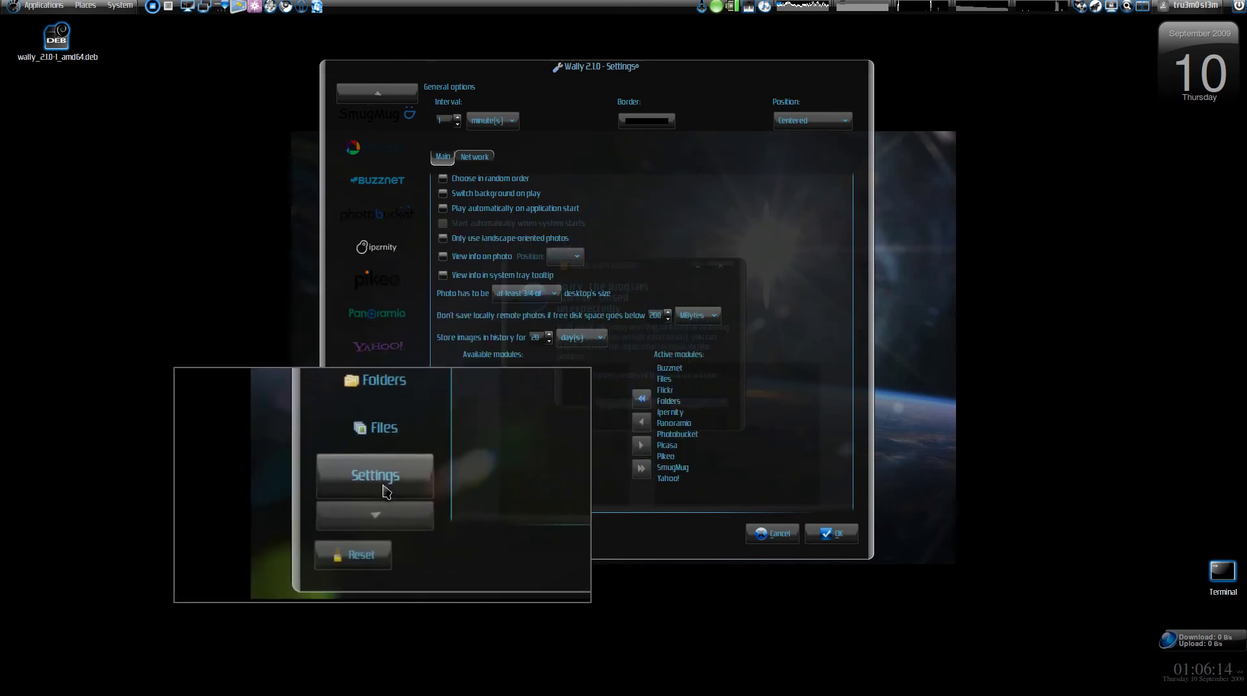
# Step: Apply Wally's settings, dismiss the crash report, and start the slideshow with Play
pyautogui.click(832, 534)
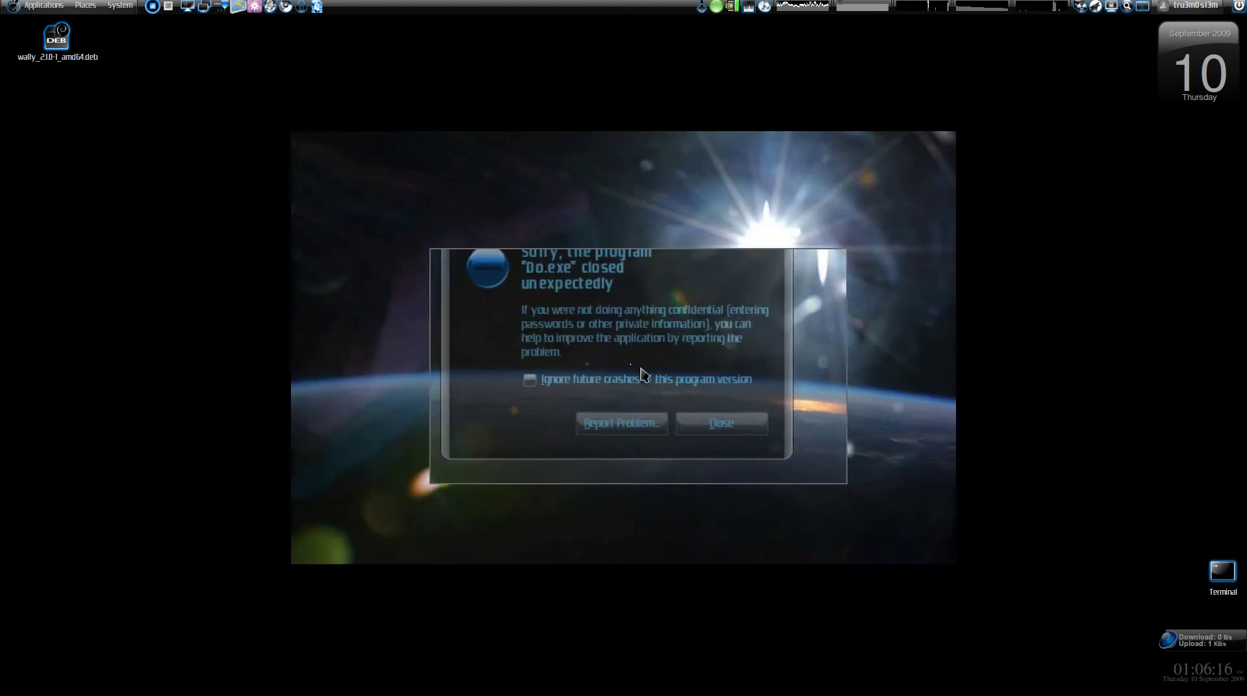
pyautogui.click(685, 404)
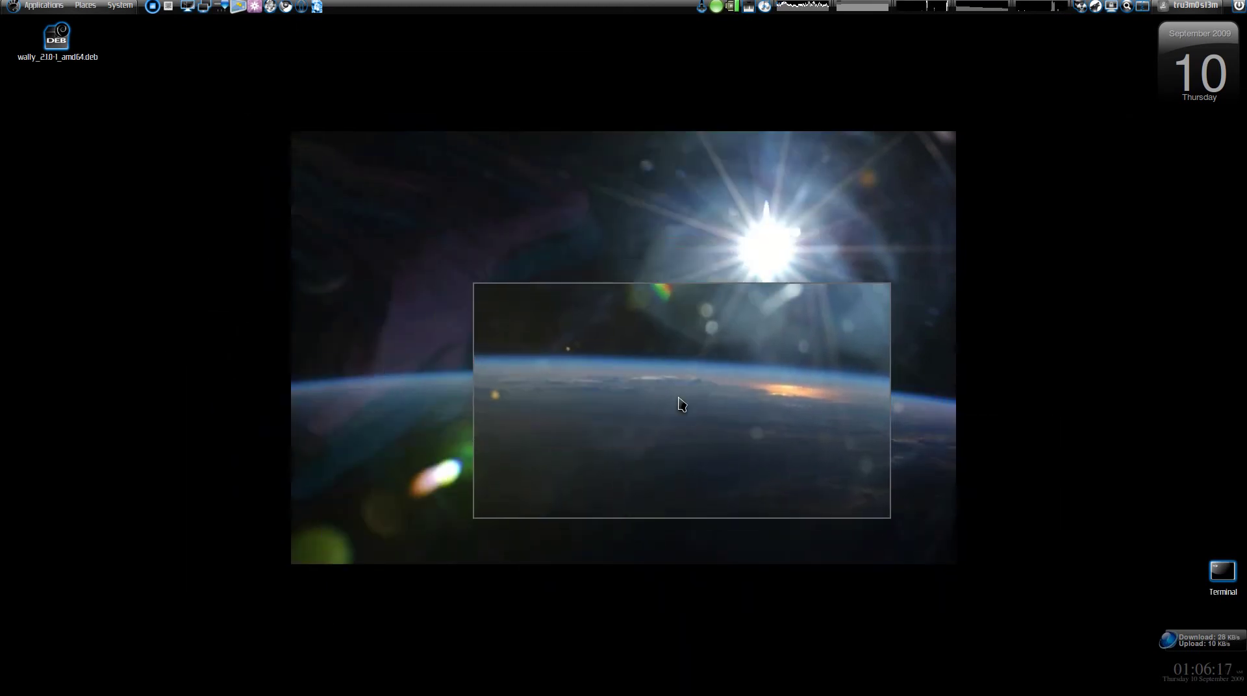
pyautogui.rightClick(168, 9)
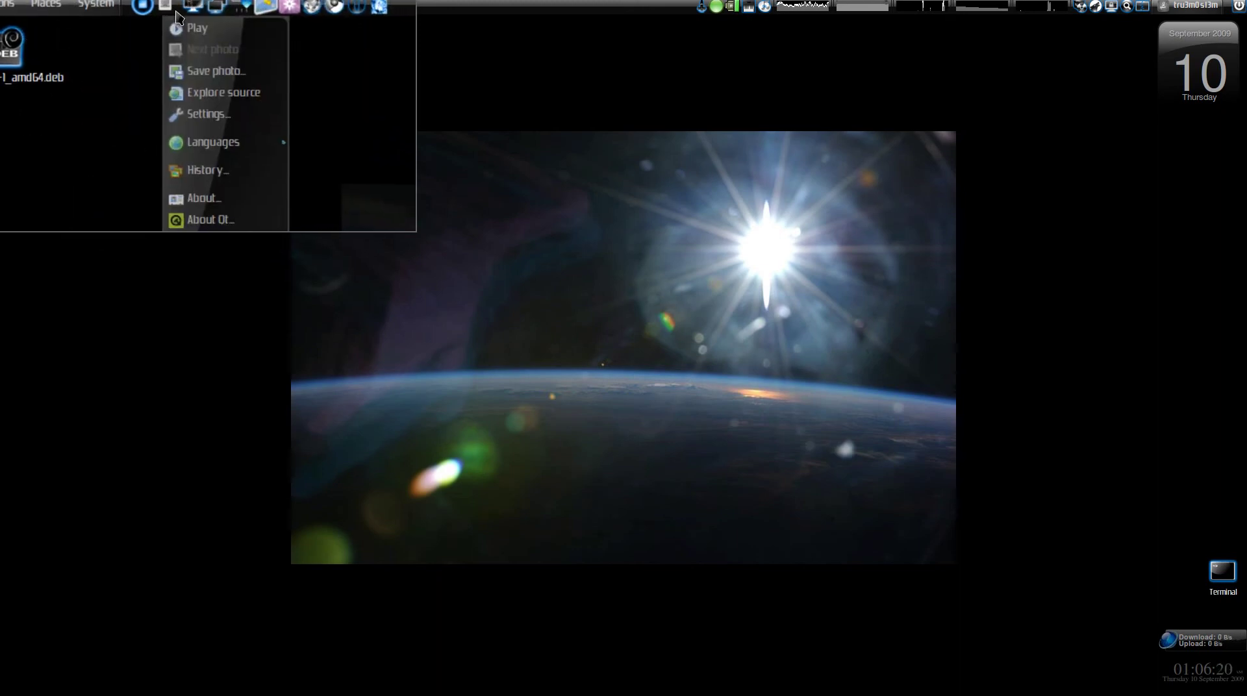
pyautogui.click(195, 28)
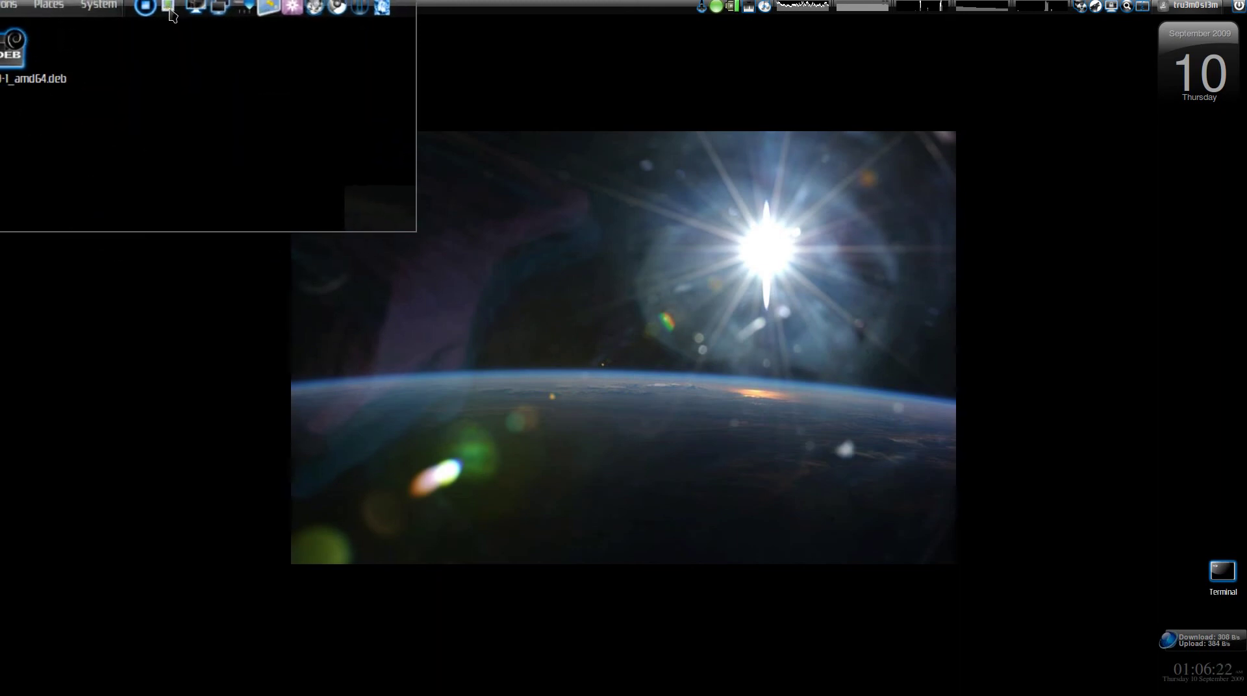
# Step: Advance Wally to the next photo, the dark Ubuntu-logo wallpaper
pyautogui.rightClick(169, 9)
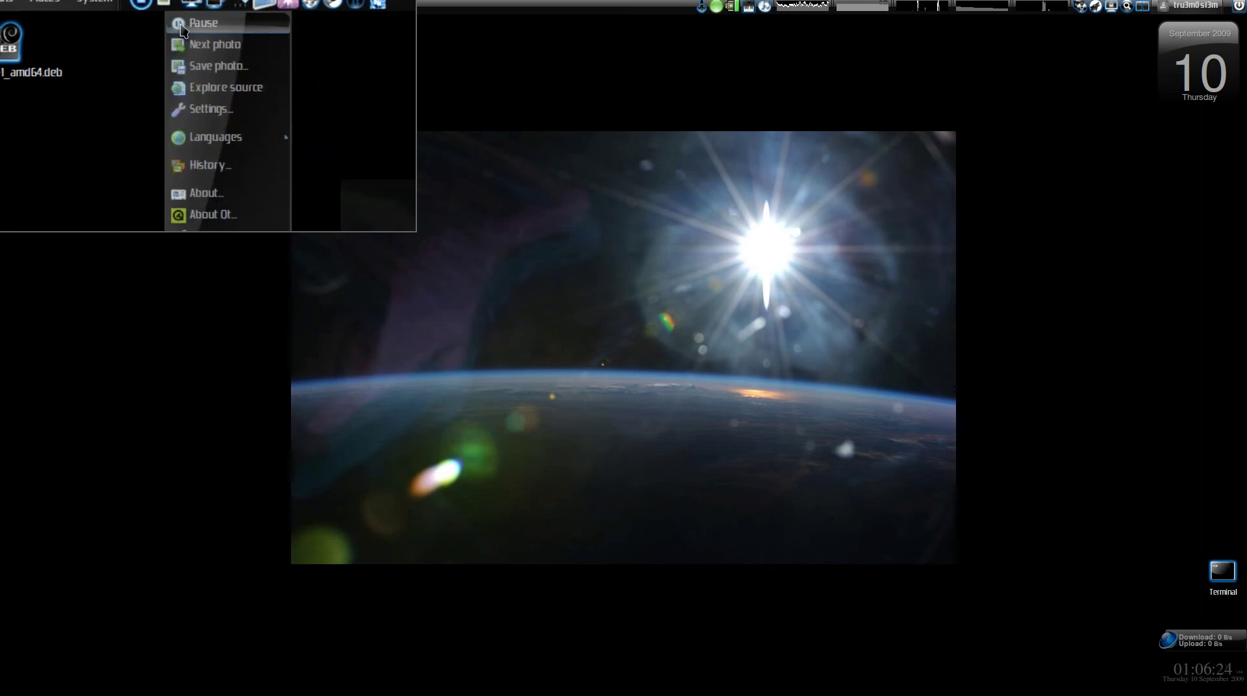
pyautogui.click(195, 42)
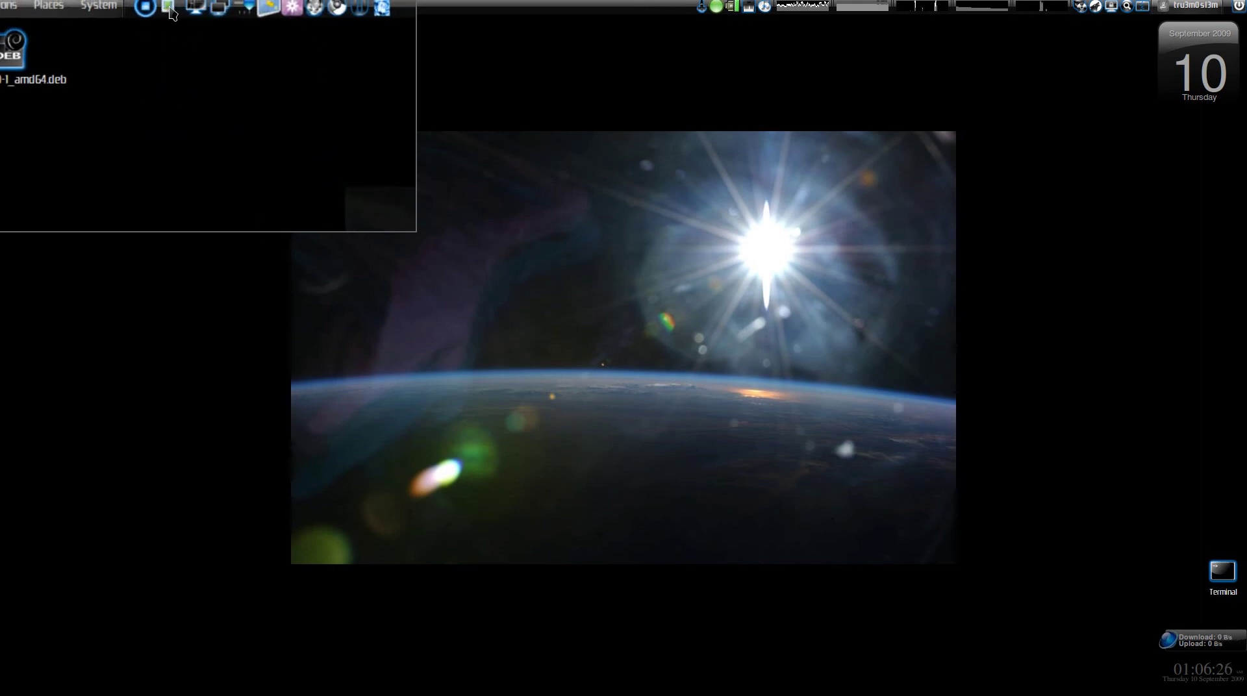
pyautogui.rightClick(171, 10)
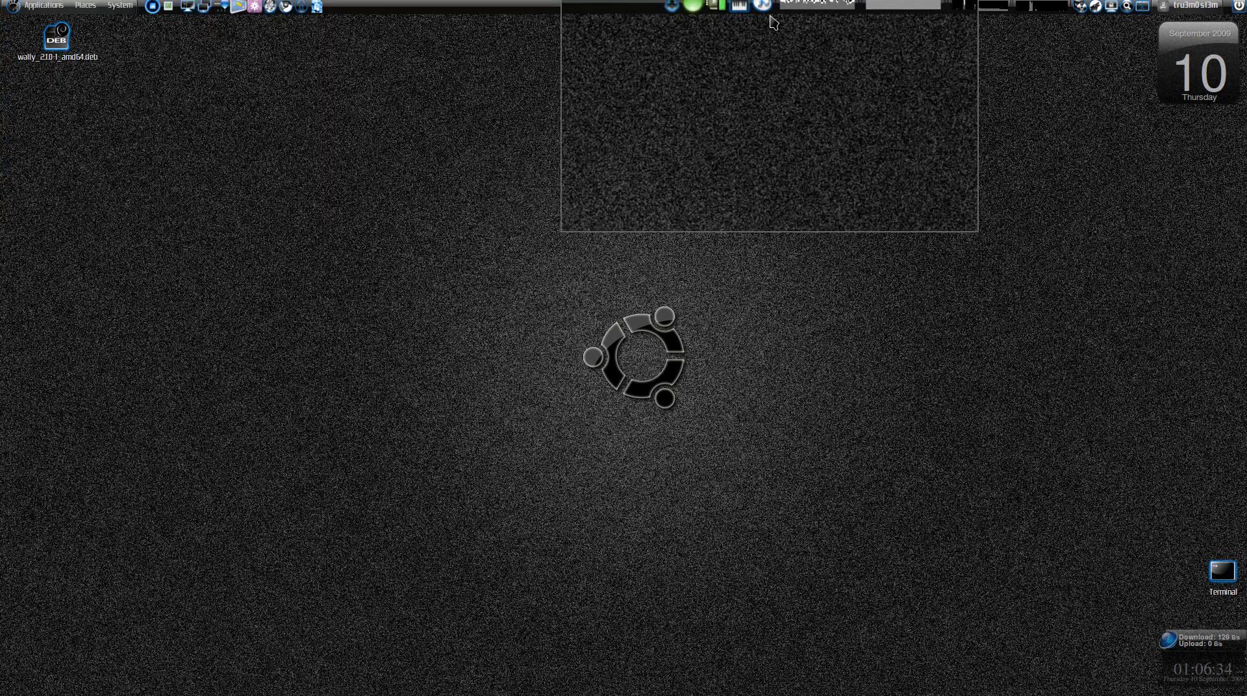
pyautogui.rightClick(168, 9)
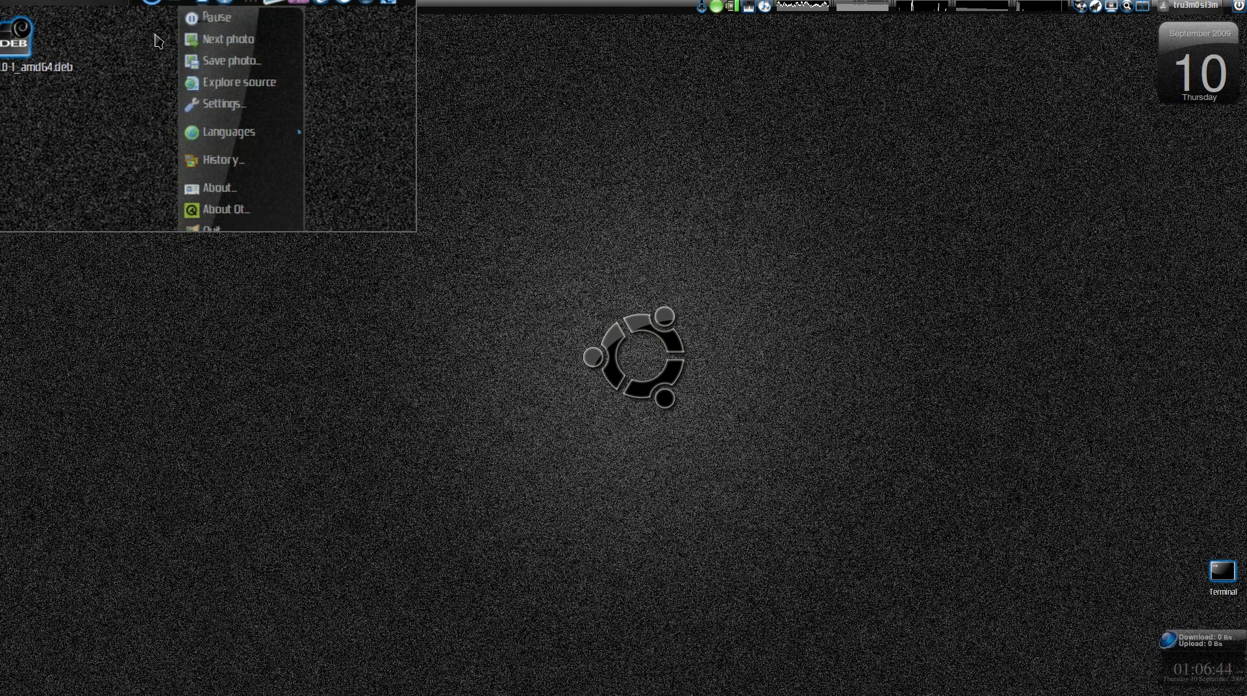
# Step: Add Wallpaper Tray to the panel and cycle to the grey flaming Ubuntu wallpaper
pyautogui.click(345, 39)
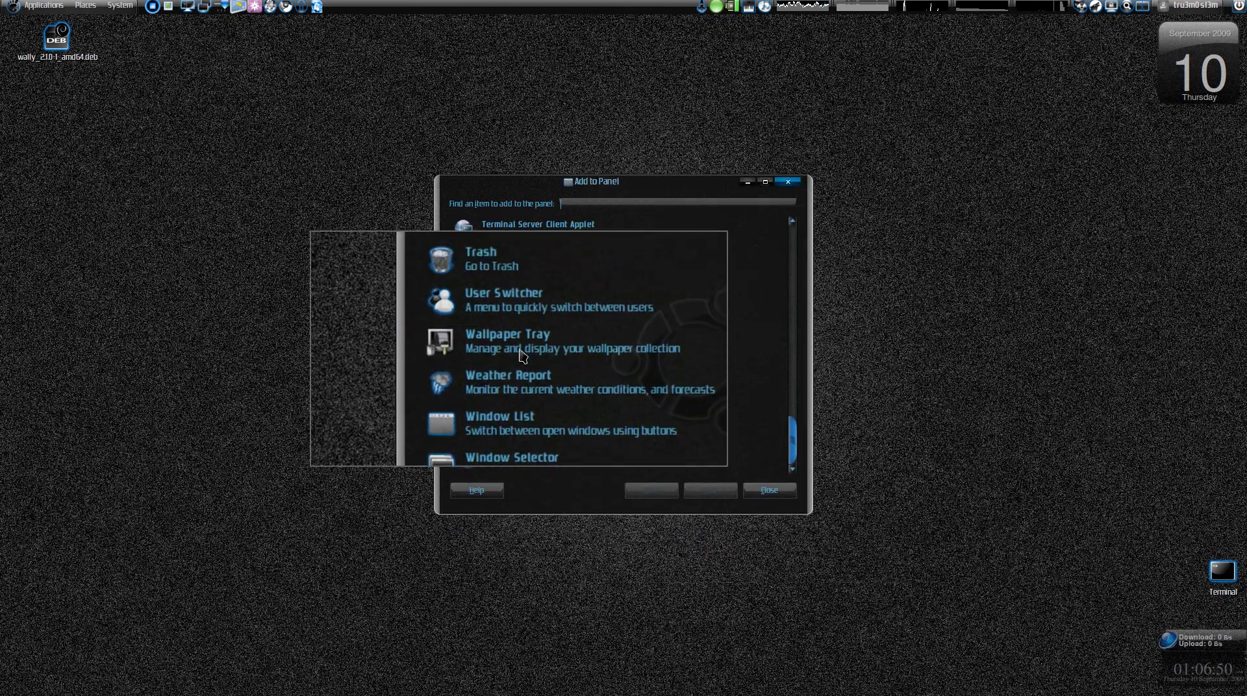
pyautogui.click(516, 344)
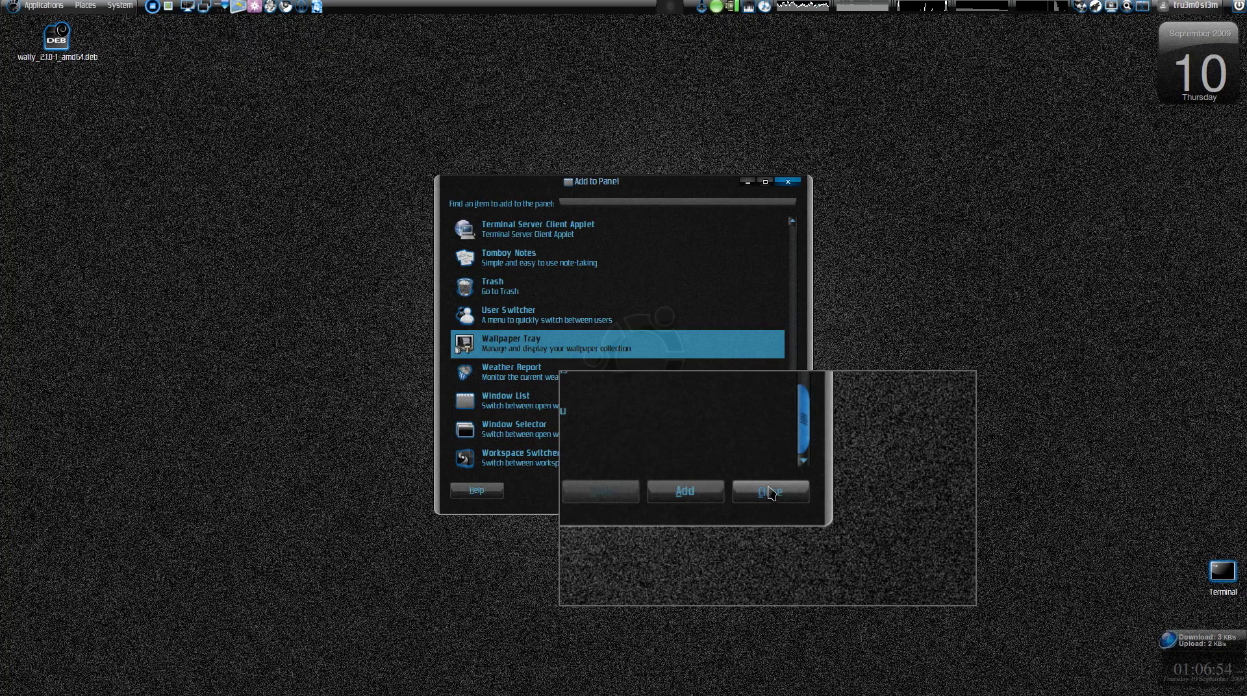
pyautogui.click(771, 493)
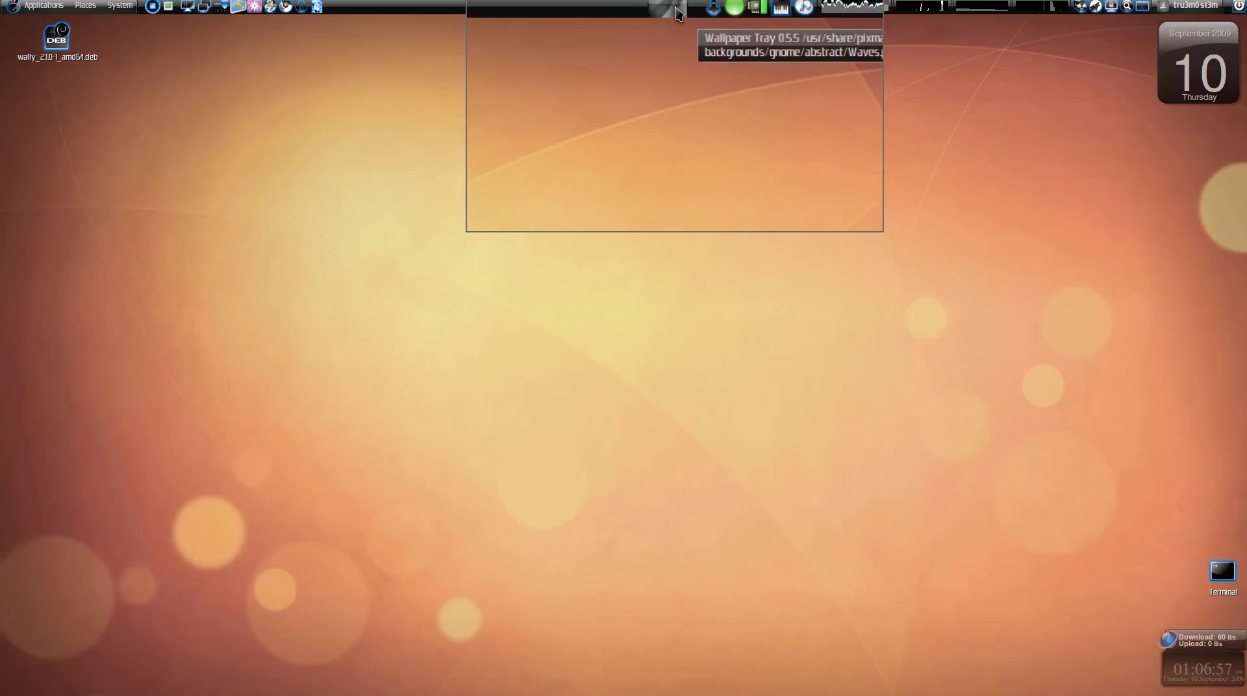
pyautogui.click(676, 12)
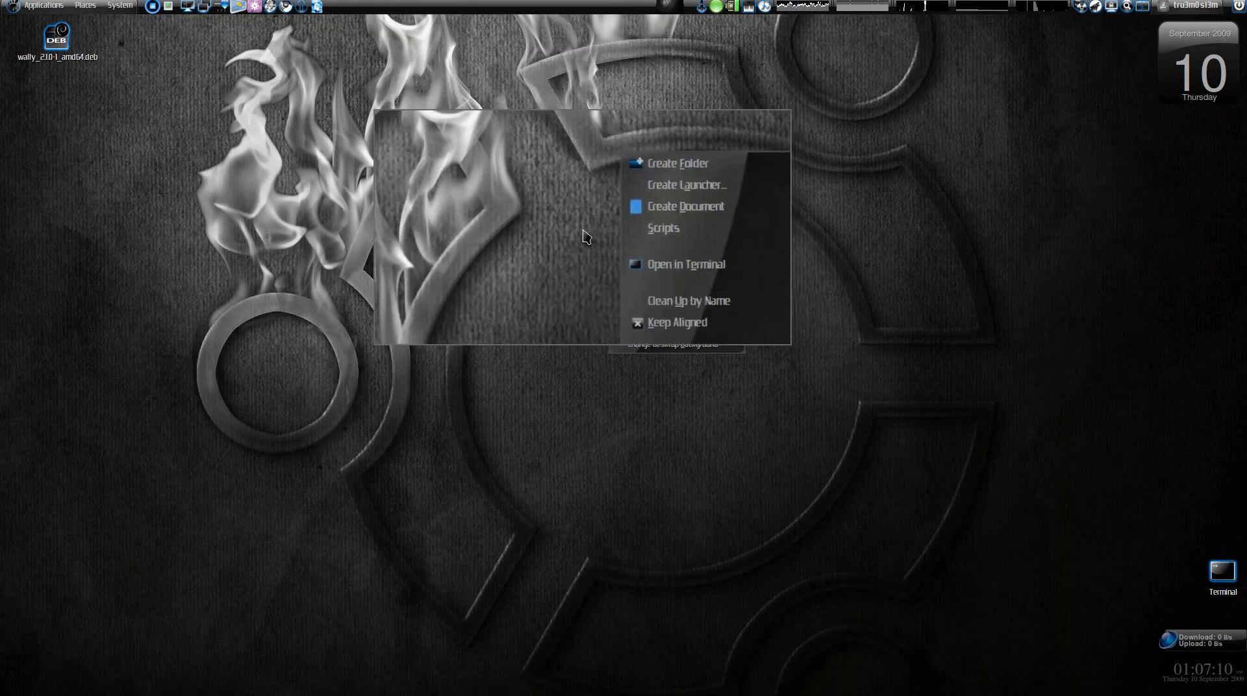
# Step: Remove the Wallpaper Tray applet from the panel and close Wally's tray menu unused
pyautogui.click(673, 343)
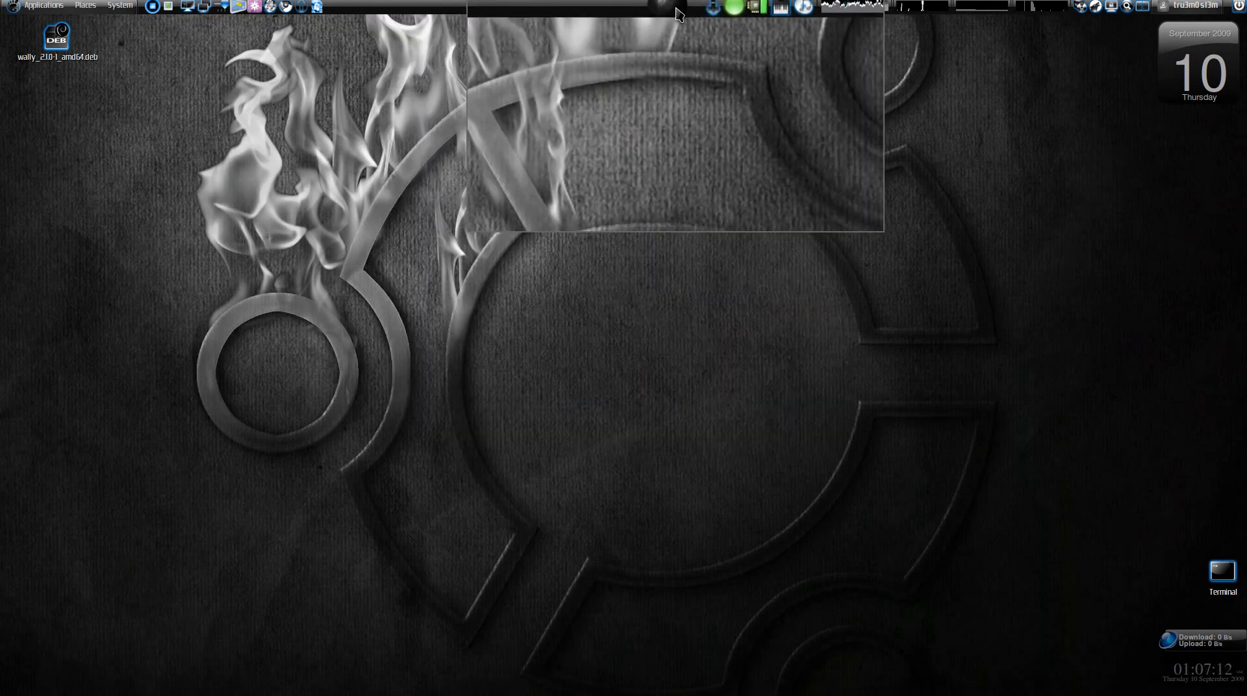
pyautogui.rightClick(684, 6)
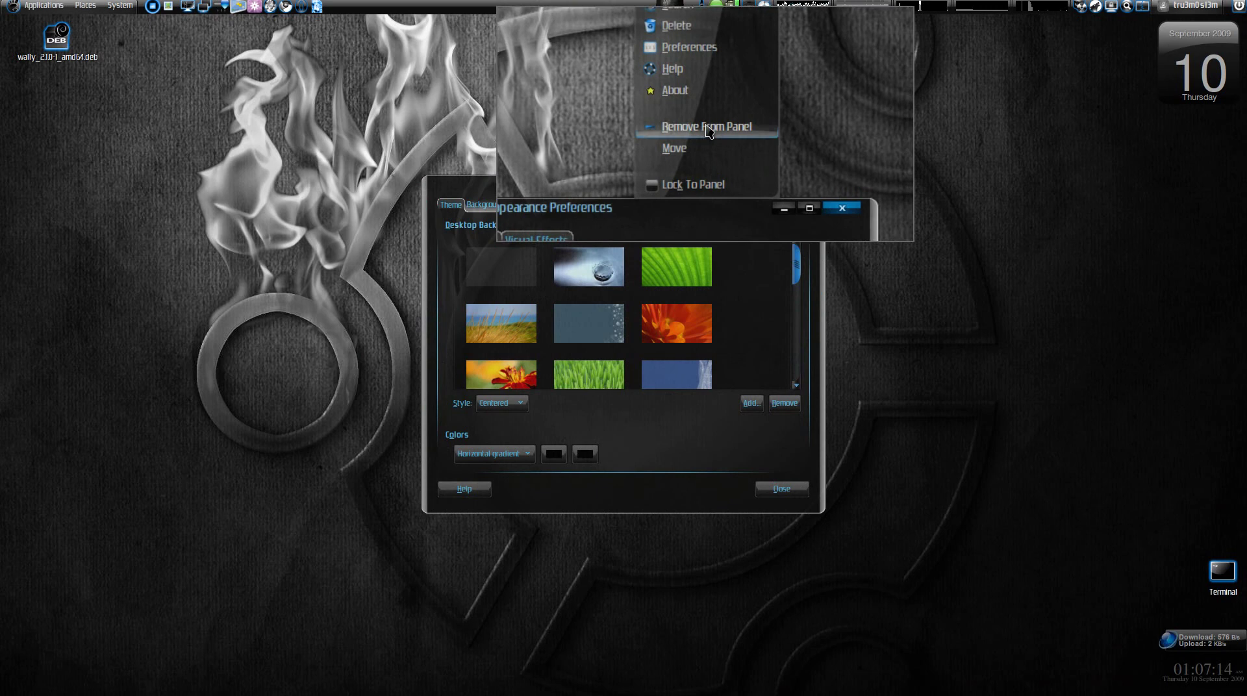
pyautogui.press('Escape')
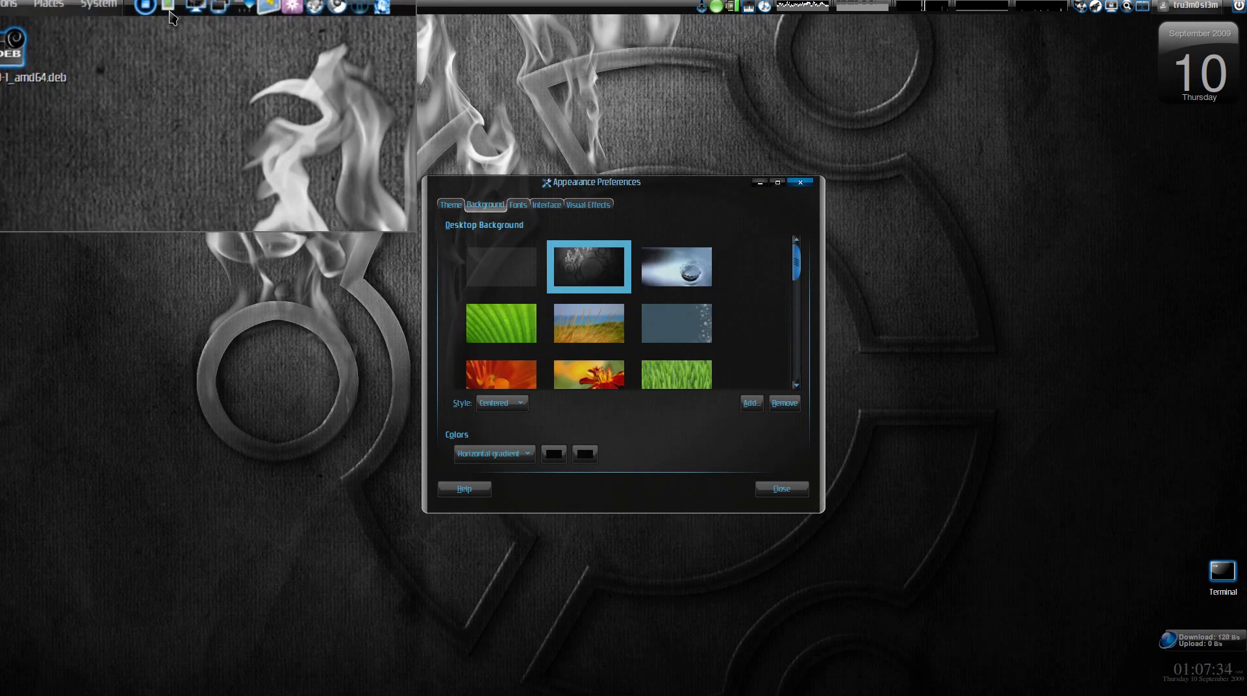
pyautogui.rightClick(169, 11)
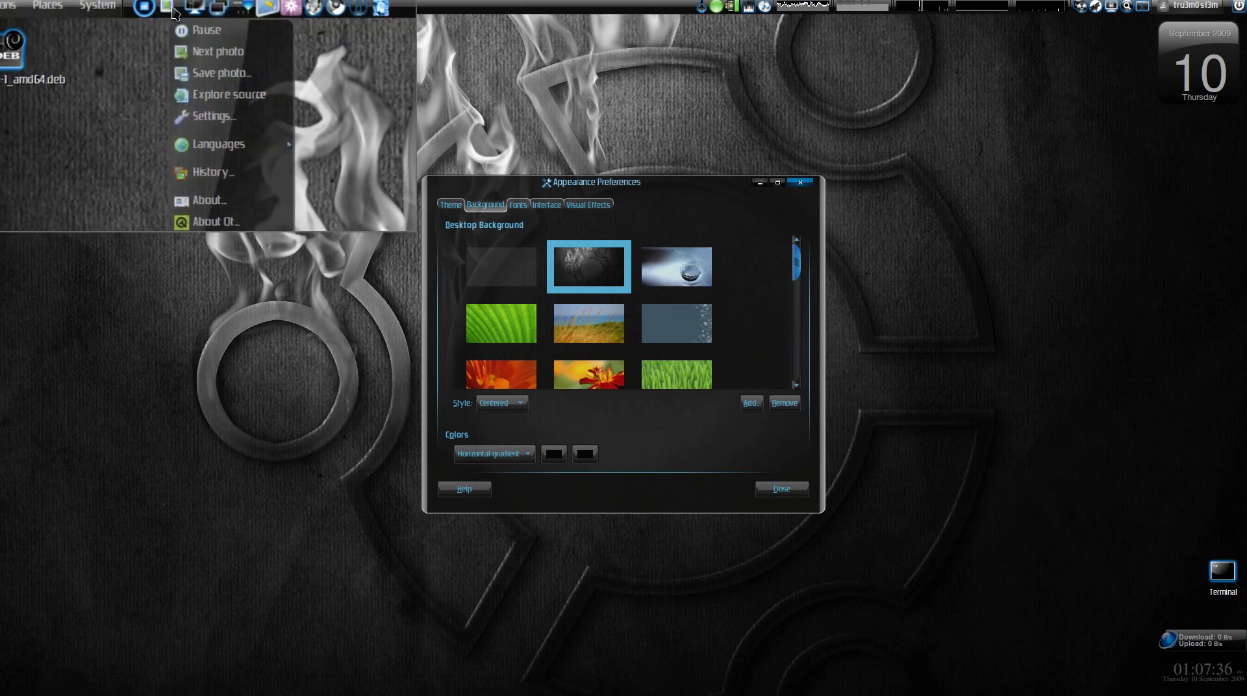
pyautogui.press('Escape')
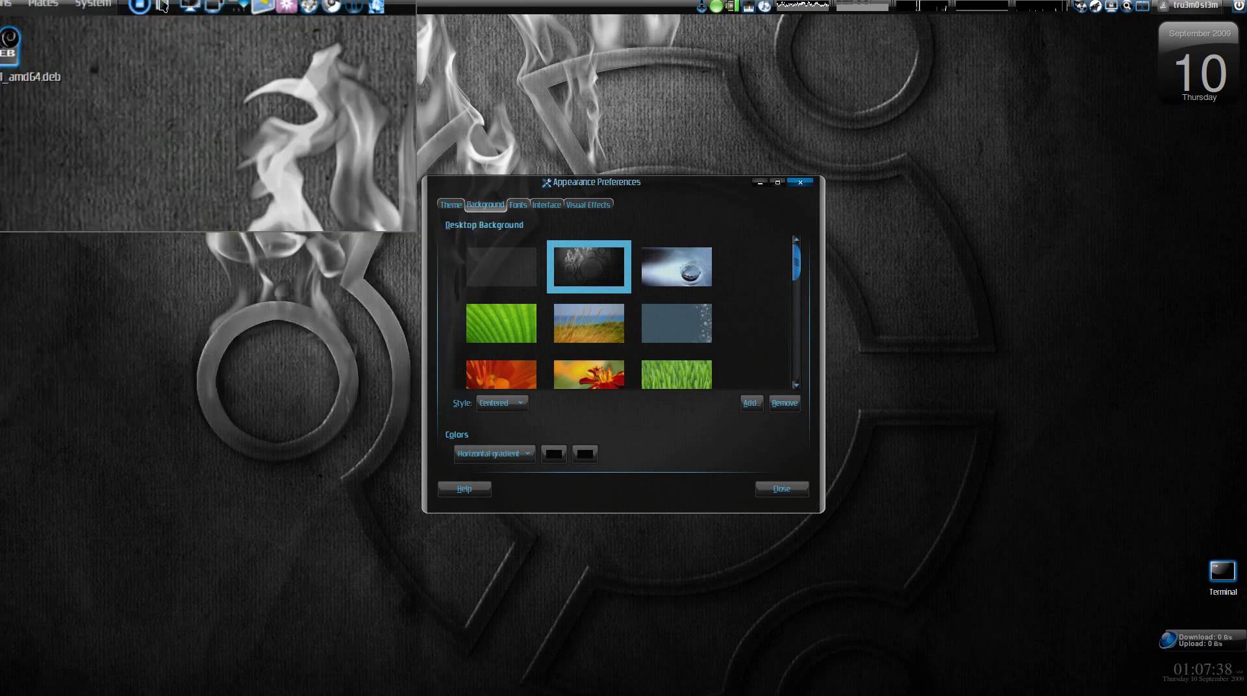